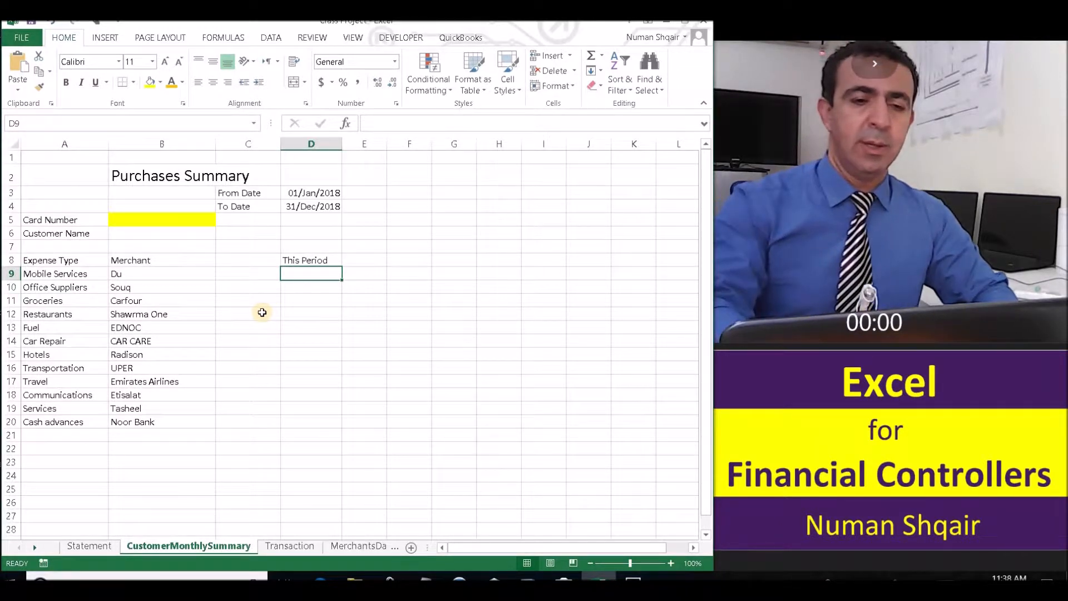
# Start a SUMIFS formula in D9 by typing =sumif and choosing SUMIFS from autocomplete.
pyautogui.write('=s')
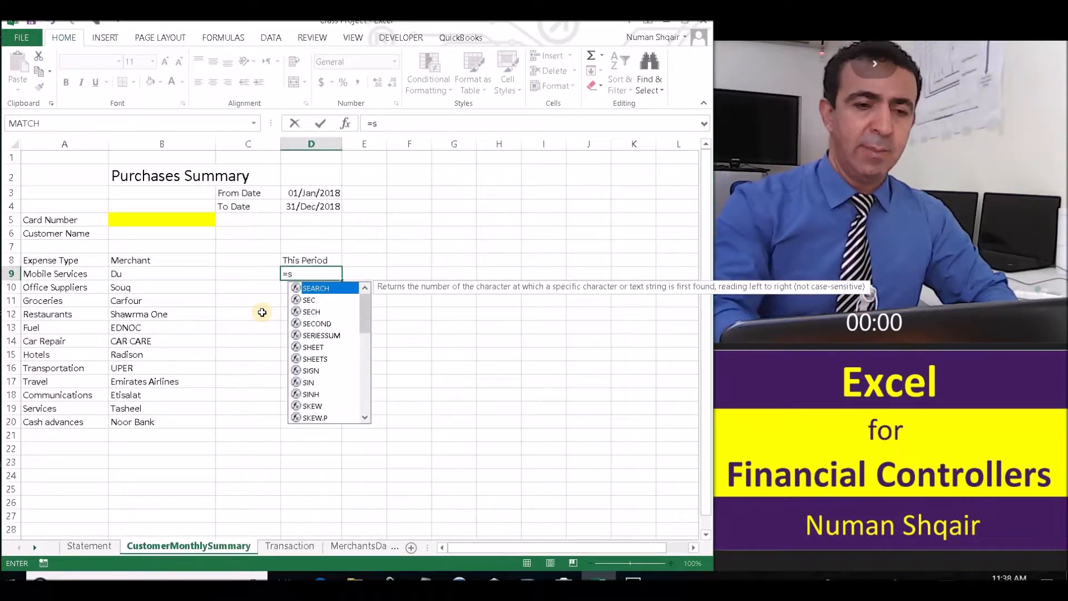
pyautogui.write('umif')
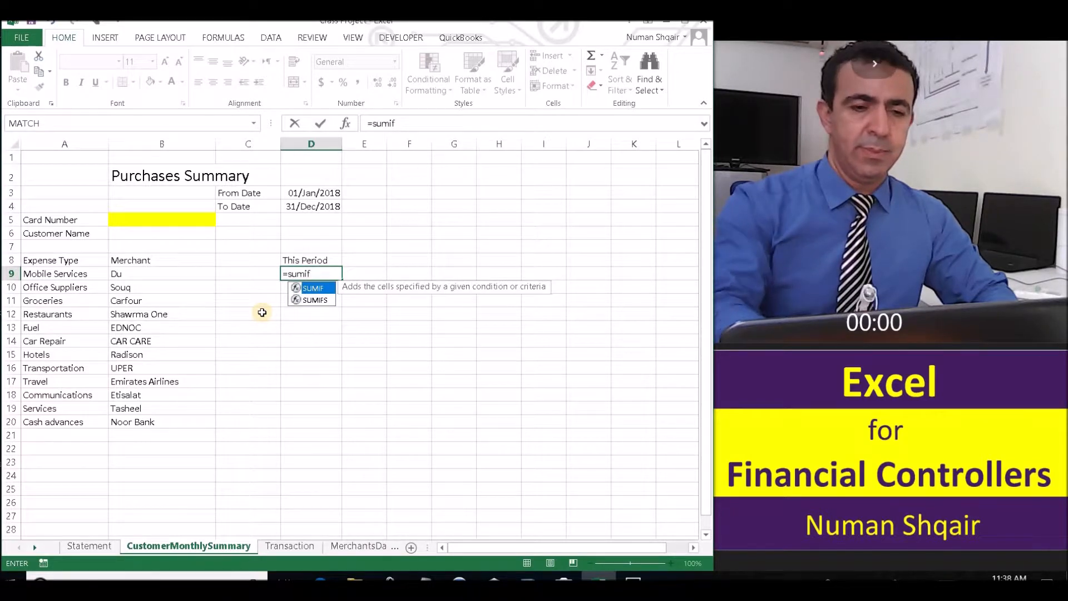
pyautogui.doubleClick(315, 301)
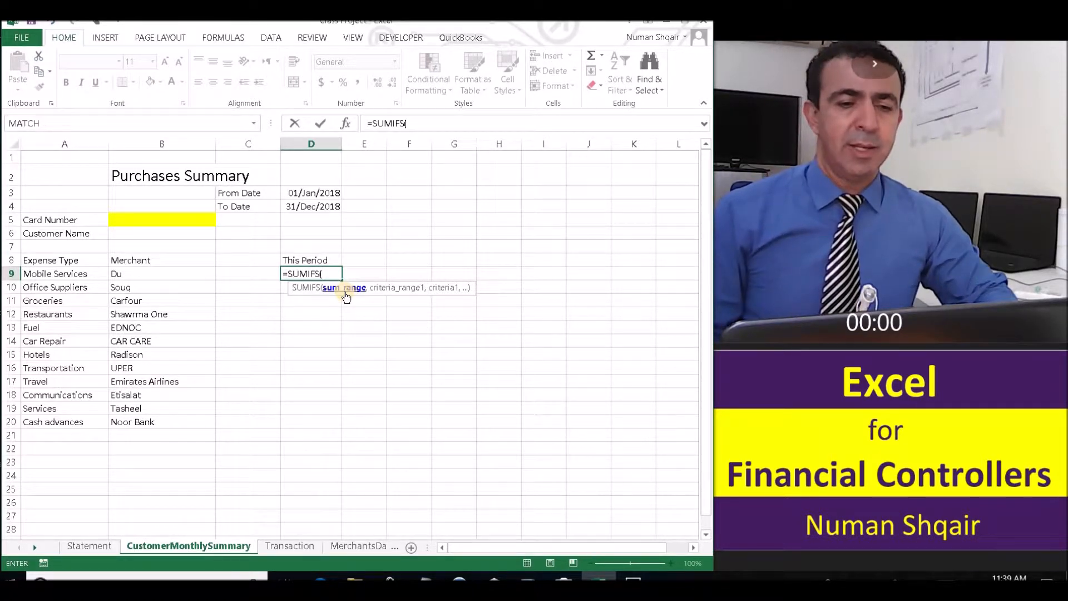
# Use the Transaction sheet's Amount column, Transaction!H2:H10001, as the SUMIFS sum range.
pyautogui.click(275, 547)
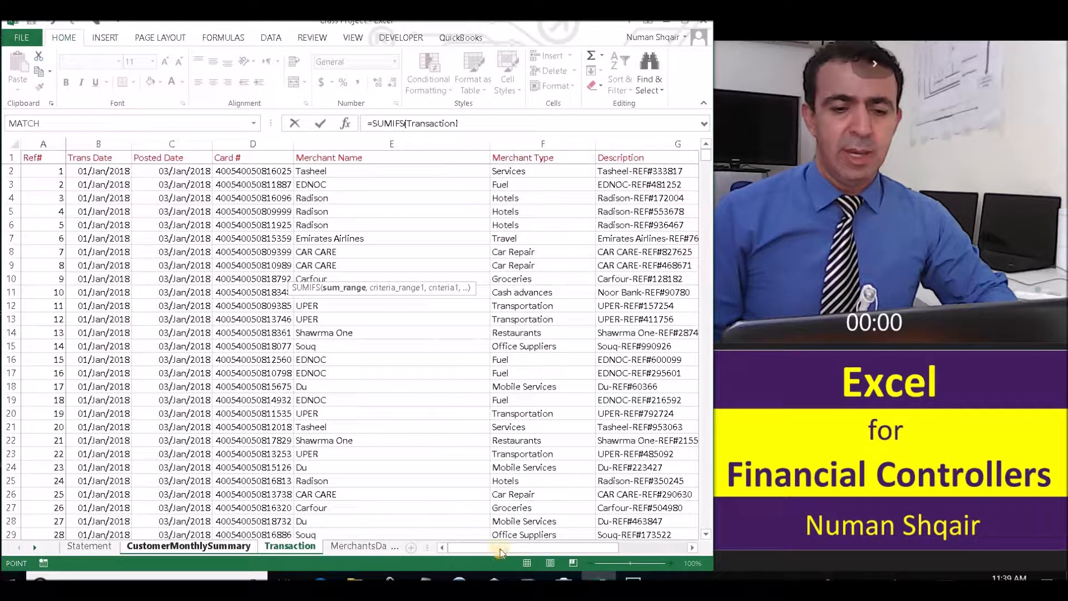
pyautogui.moveTo(539, 549); pyautogui.dragTo(630, 551)
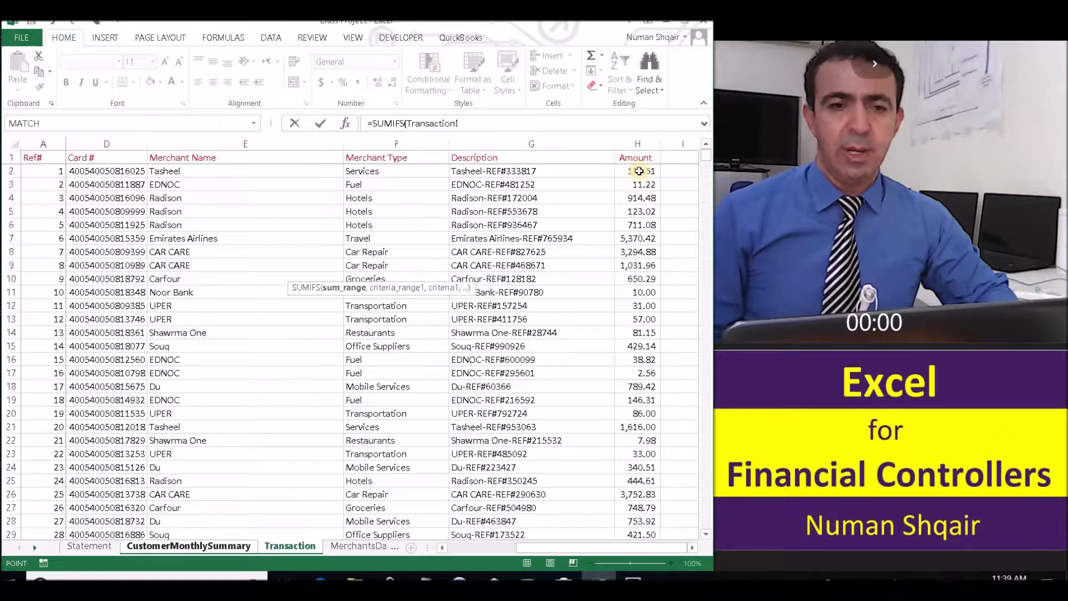
pyautogui.moveTo(639, 171); pyautogui.dragTo(640, 240)
pyautogui.click(477, 125)
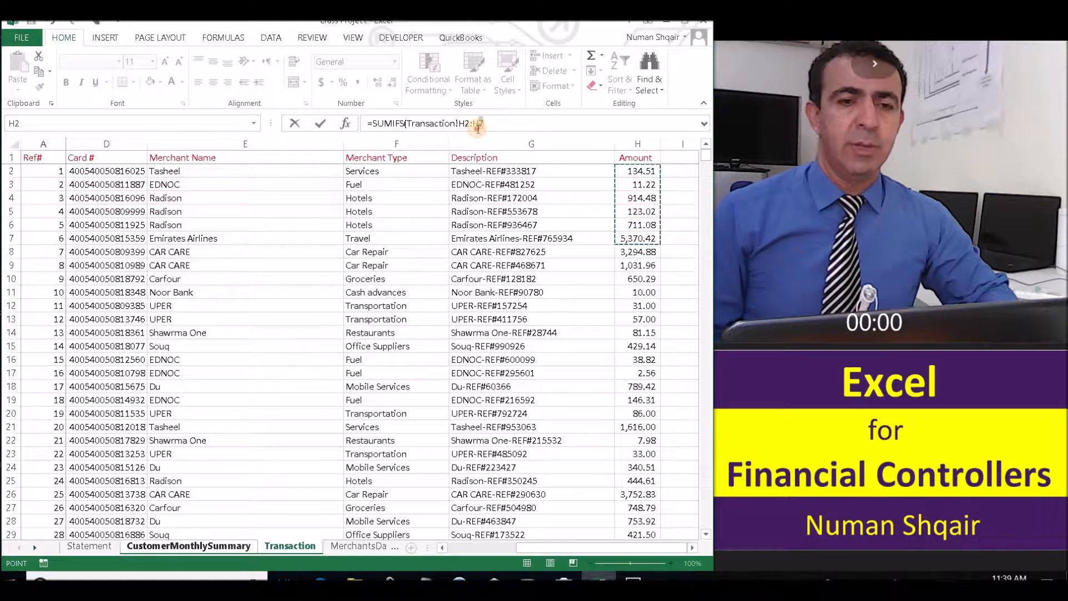
pyautogui.press('BackSpace')
pyautogui.write('1000')
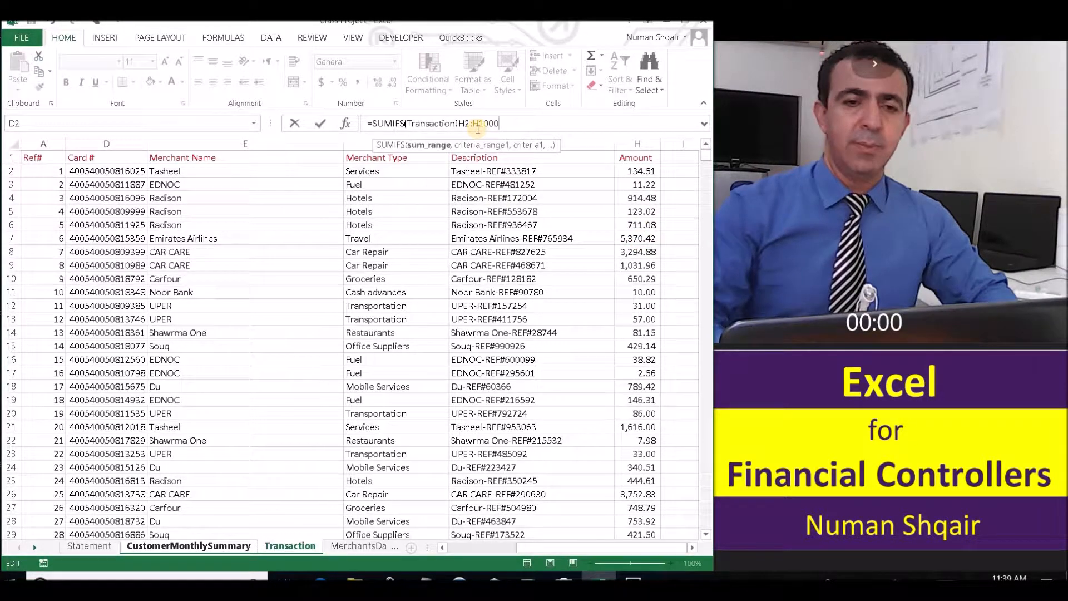
pyautogui.write('0')
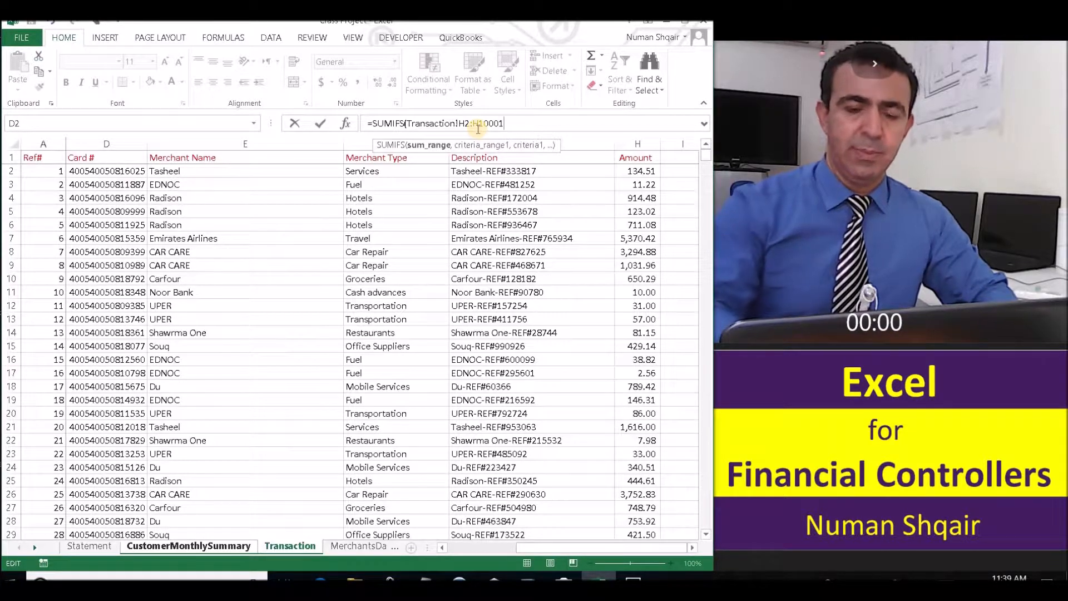
pyautogui.press('BackSpace')
pyautogui.write('1,')
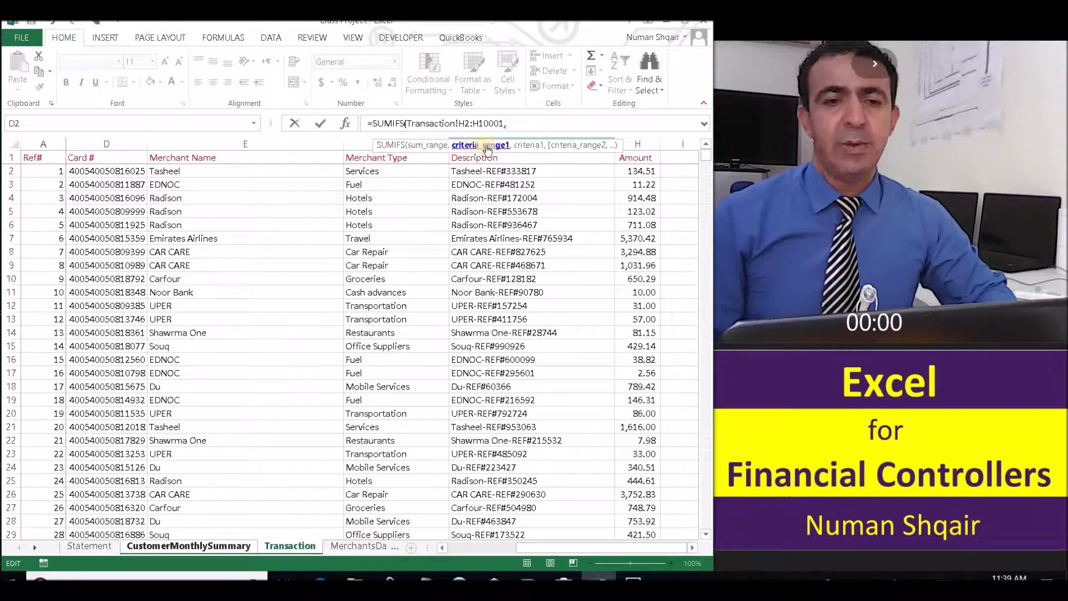
# Add Card Number cell CustomerMonthlySummary!B5 and the Card # range Transaction!D2:D7 to the formula.
pyautogui.click(182, 548)
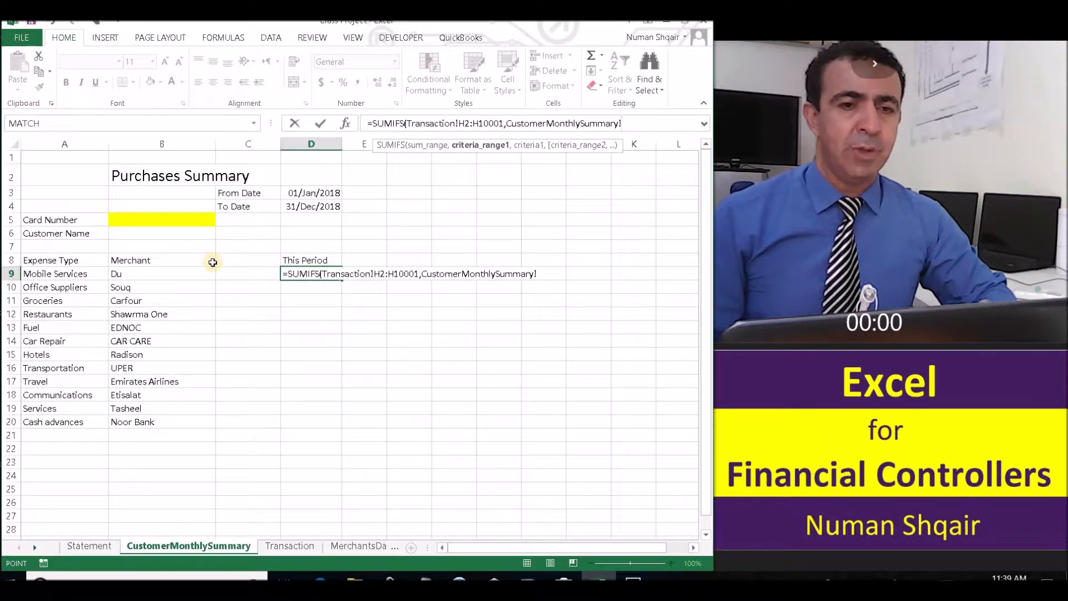
pyautogui.click(175, 217)
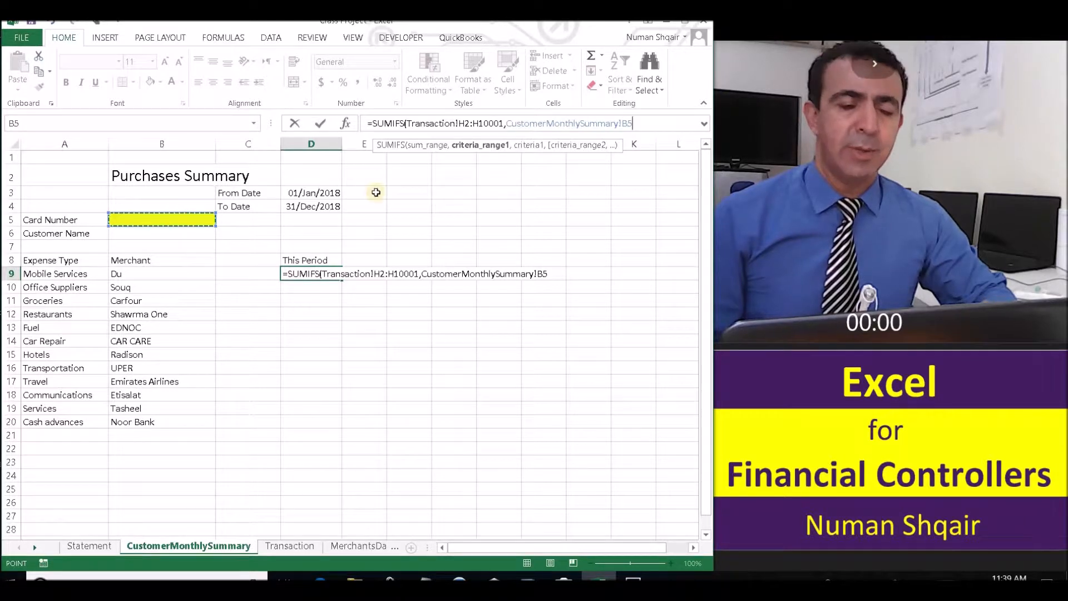
pyautogui.click(507, 123)
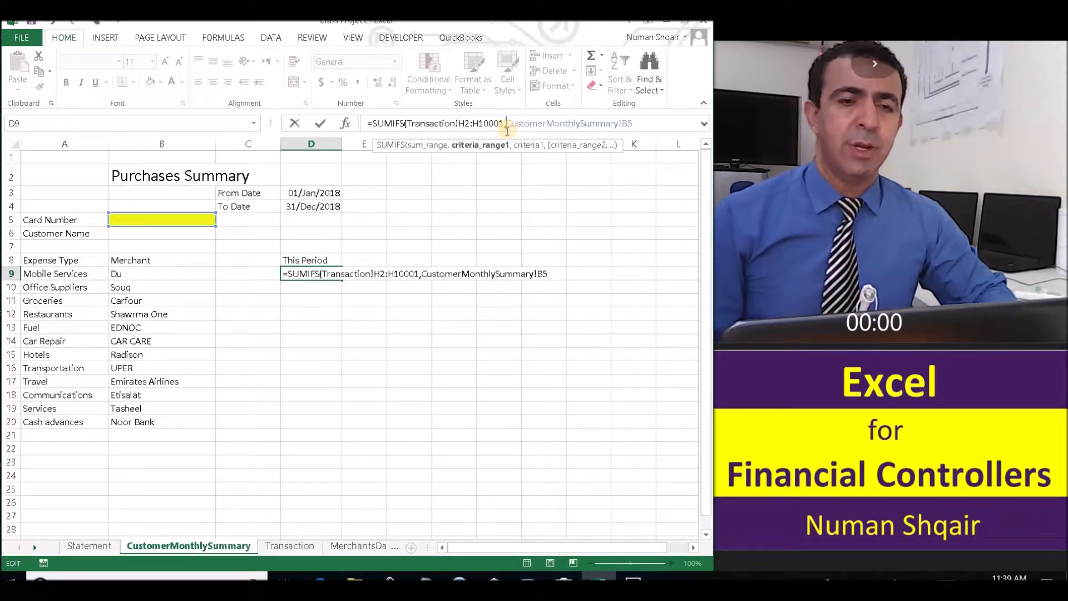
pyautogui.click(286, 546)
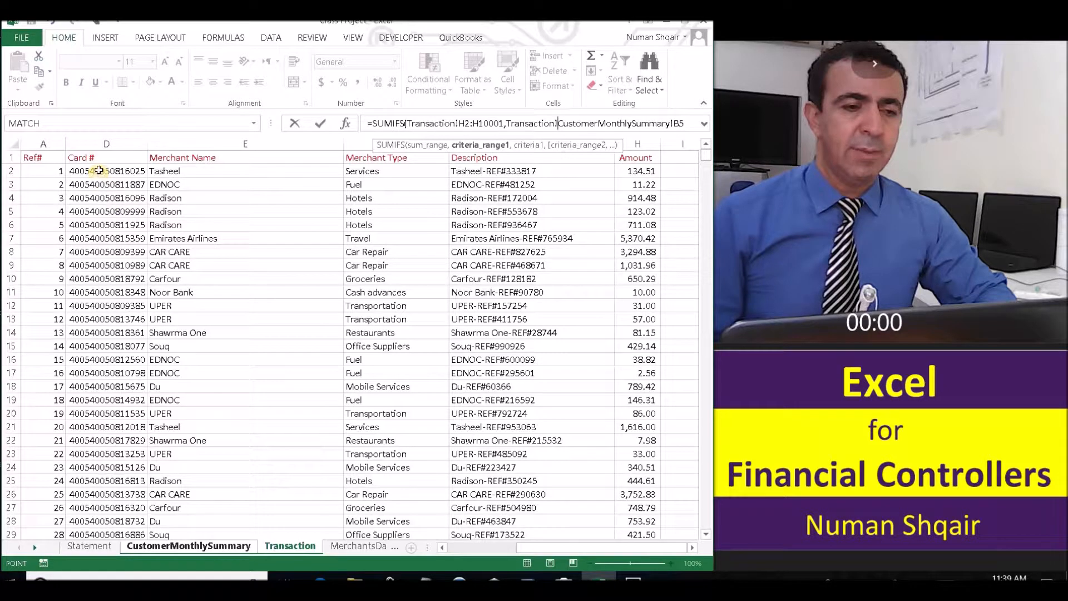
pyautogui.moveTo(104, 168); pyautogui.dragTo(100, 231)
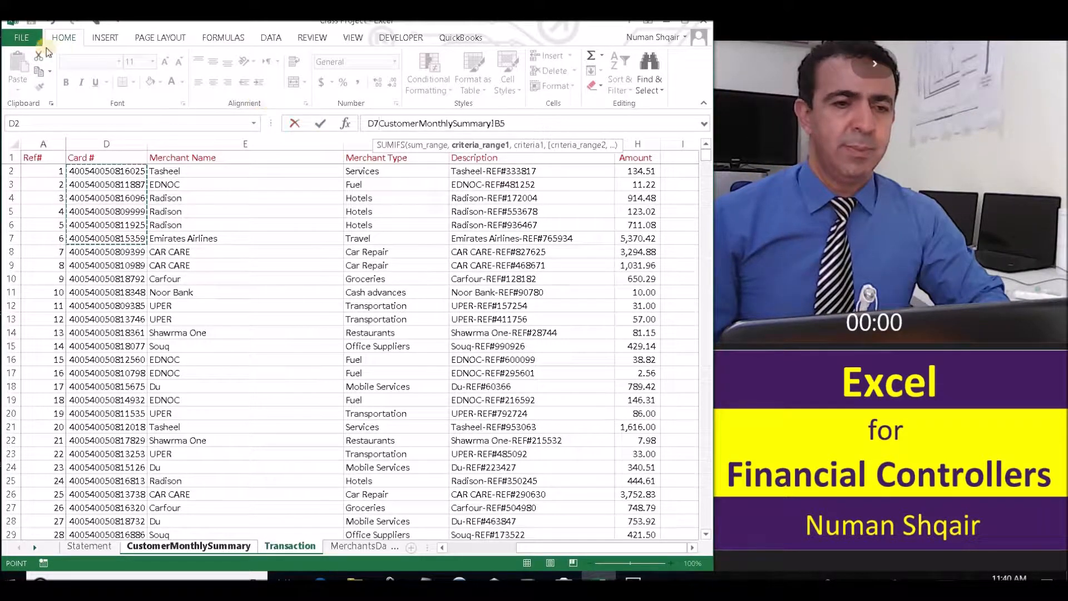
pyautogui.scroll(1, 690, 123)
# Extend the Card # criteria range to Transaction!D2:D10002 and add a comma after B5.
pyautogui.click(705, 124)
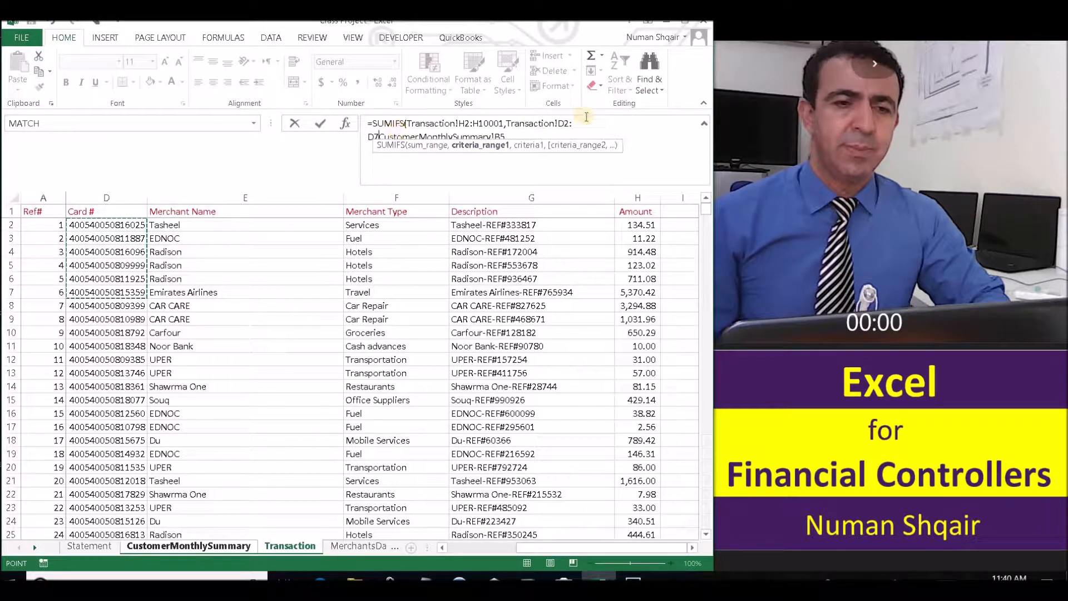
pyautogui.click(424, 122)
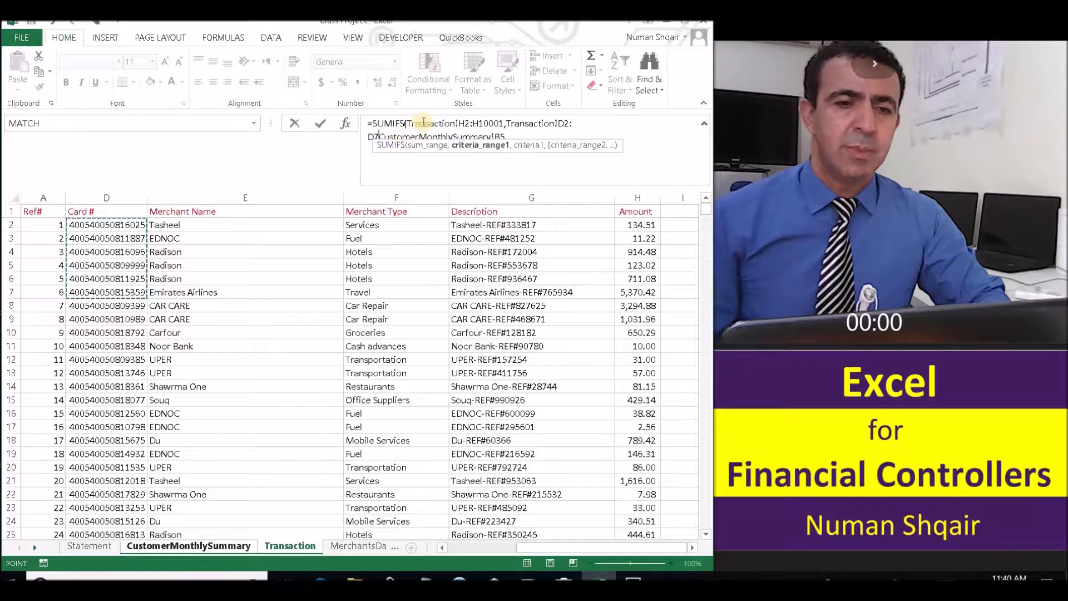
pyautogui.write(',')
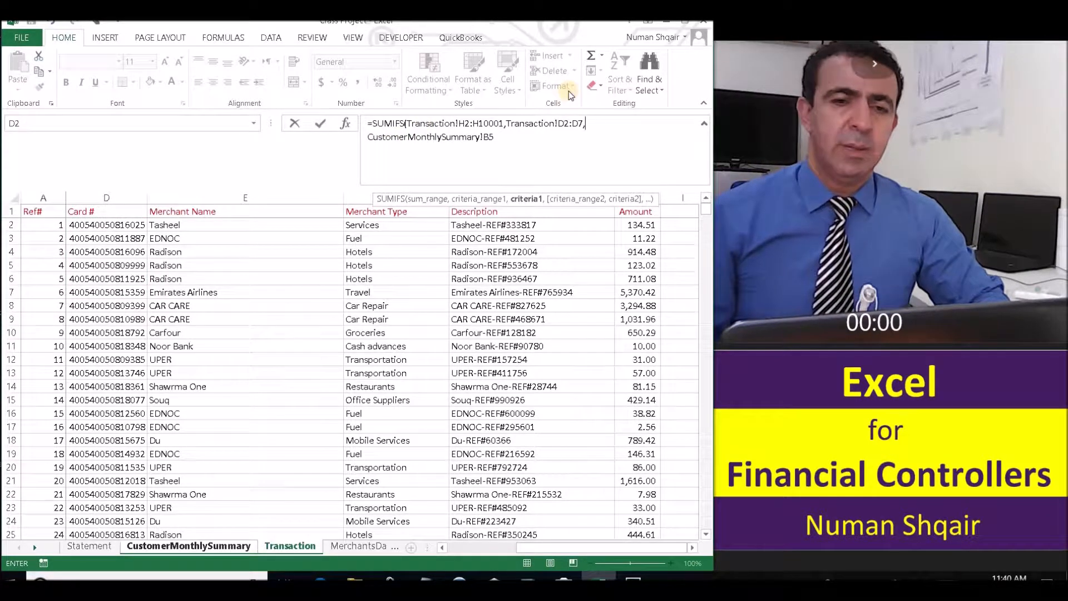
pyautogui.write('D100')
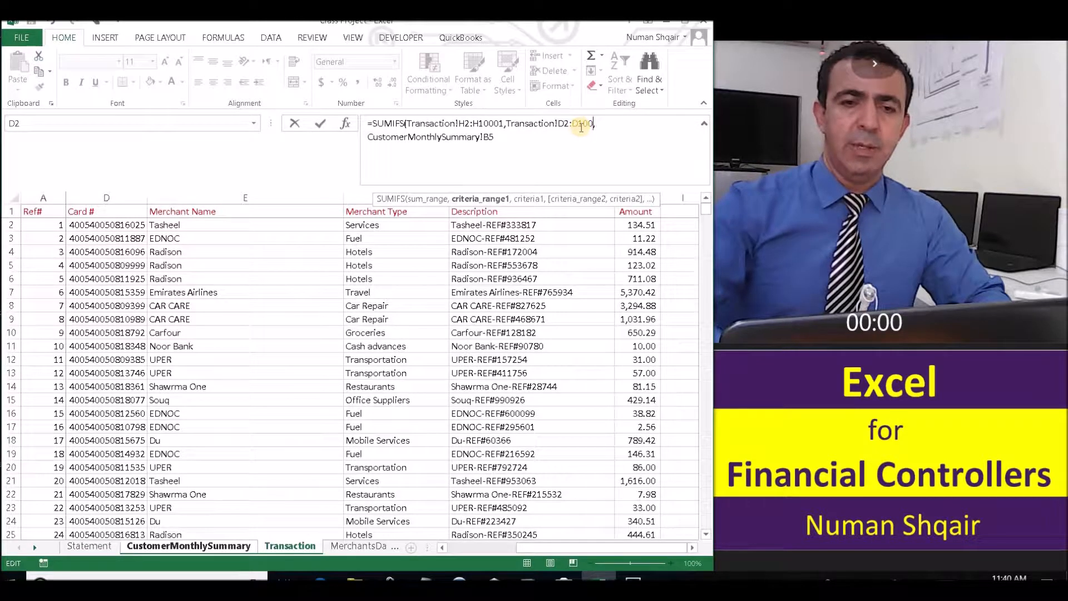
pyautogui.write('02')
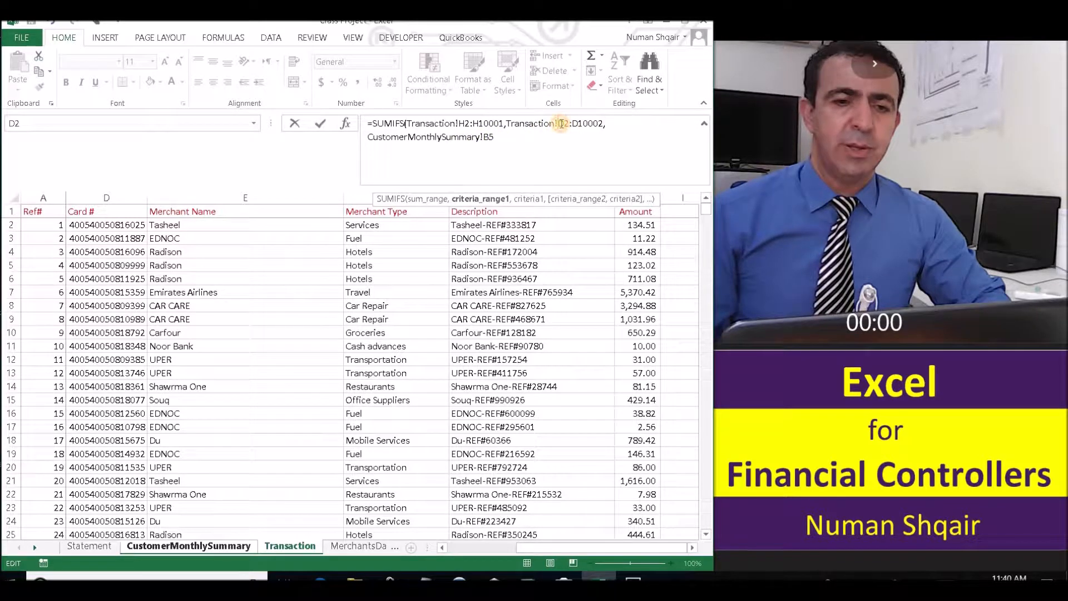
pyautogui.click(466, 137)
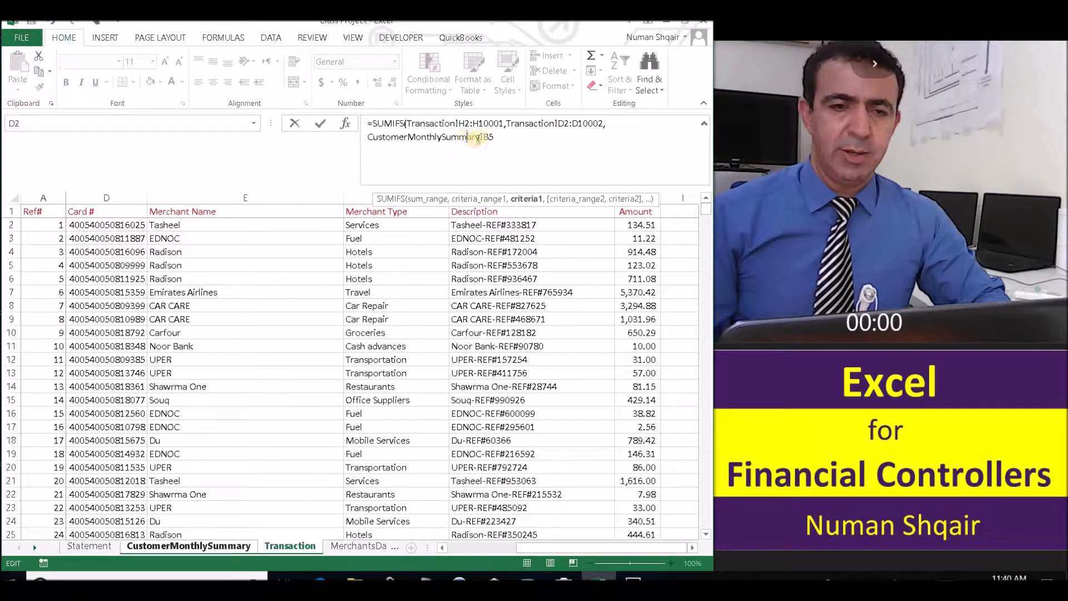
pyautogui.click(502, 137)
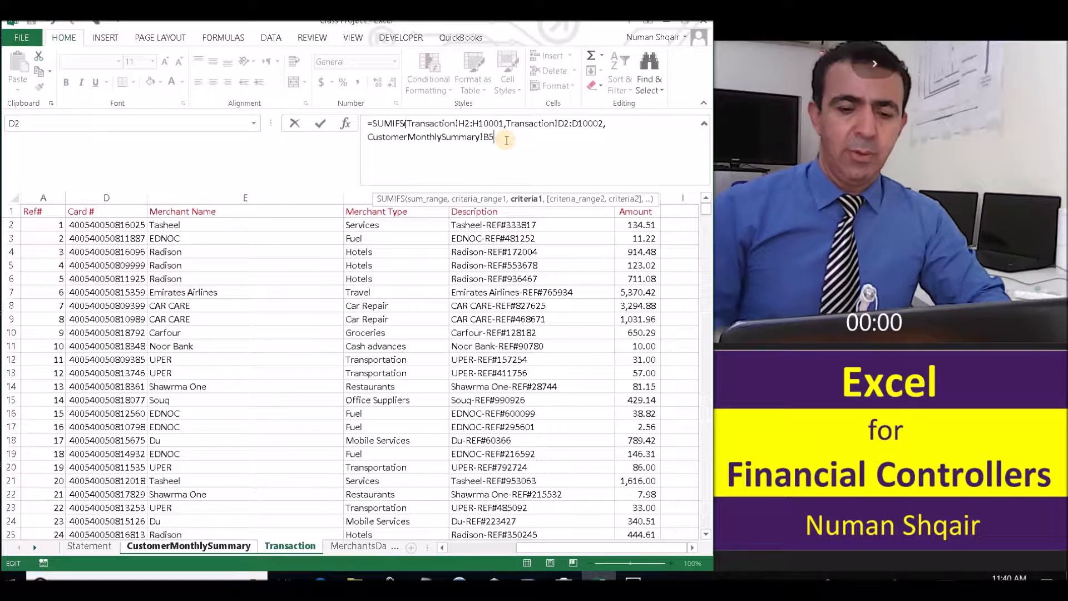
pyautogui.write(',')
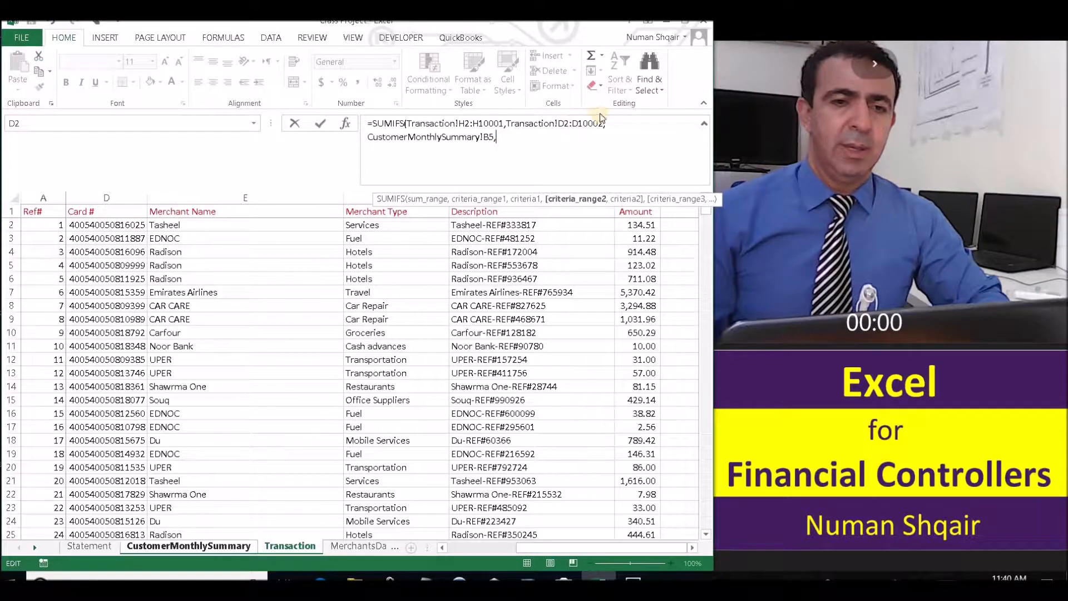
pyautogui.moveTo(601, 123); pyautogui.dragTo(506, 124)
pyautogui.hotkey('ctrl', 'c')
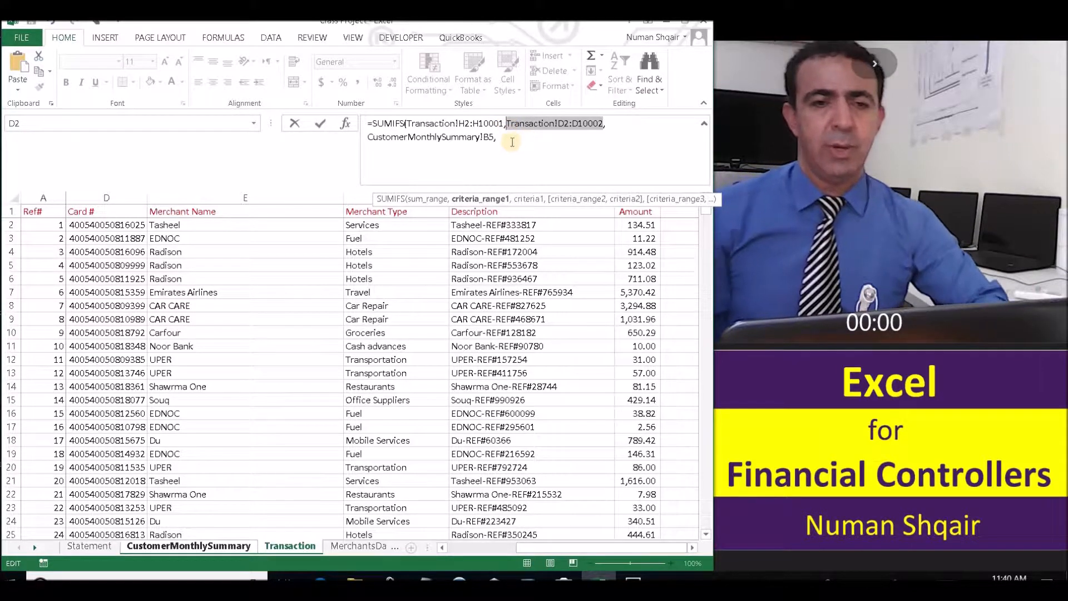
# Begin the second criteria range as a CustomerMonthlySummary! reference at the formula's end.
pyautogui.click(512, 143)
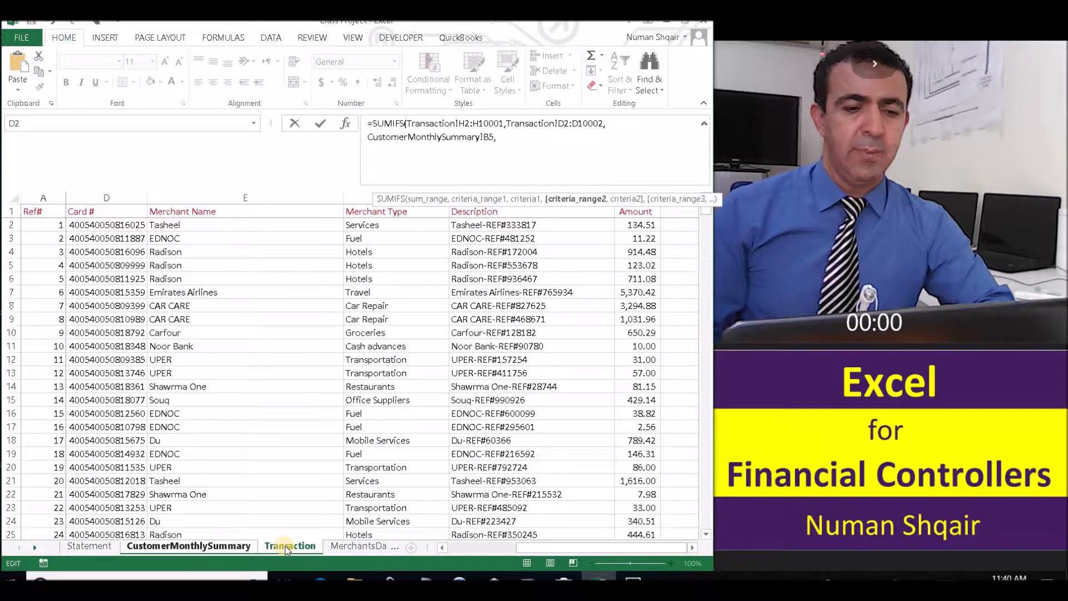
pyautogui.click(204, 547)
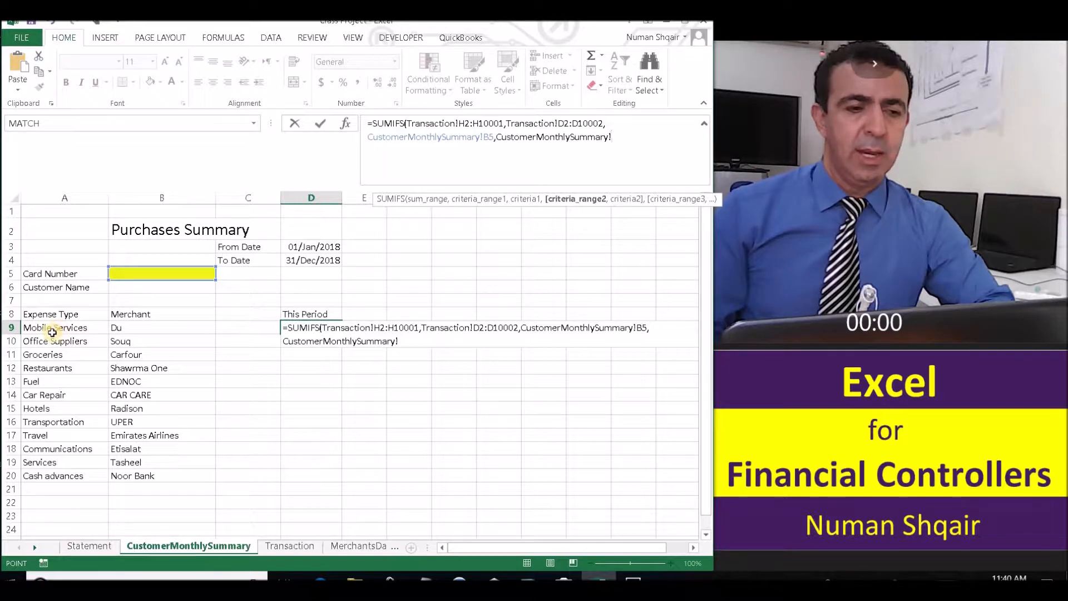
pyautogui.click(286, 547)
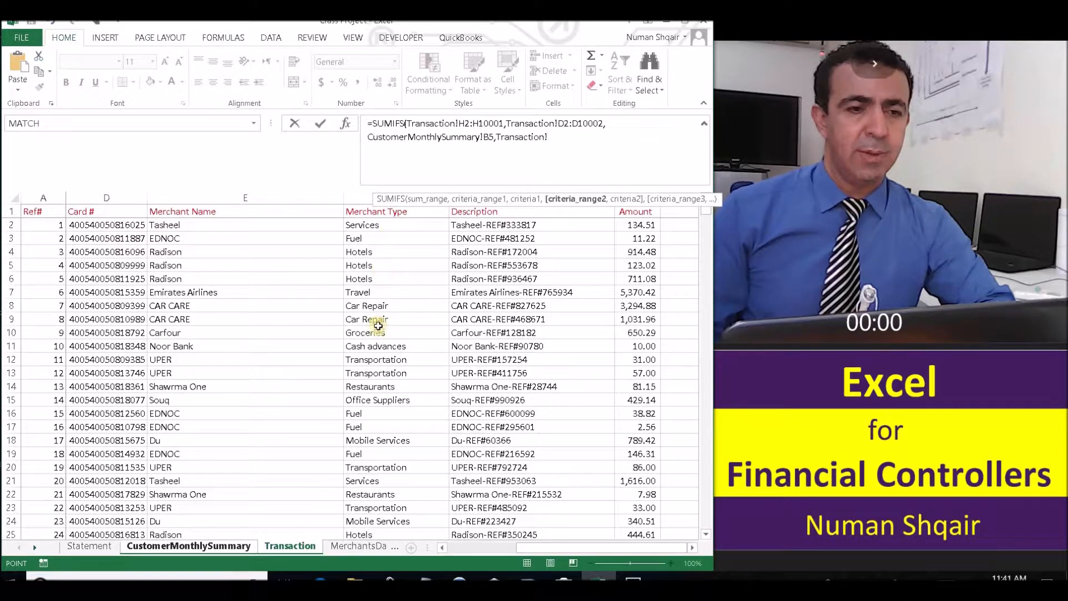
pyautogui.click(206, 546)
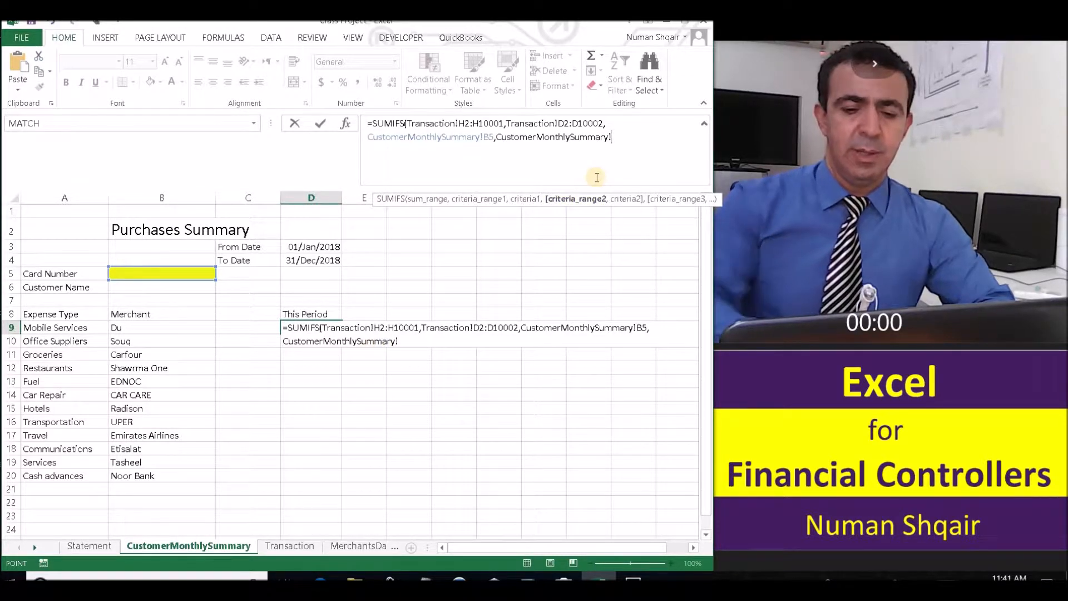
# Replace the unfinished reference with Transaction!f2:f10002 as the second criteria range, then add a comma.
pyautogui.write(',')
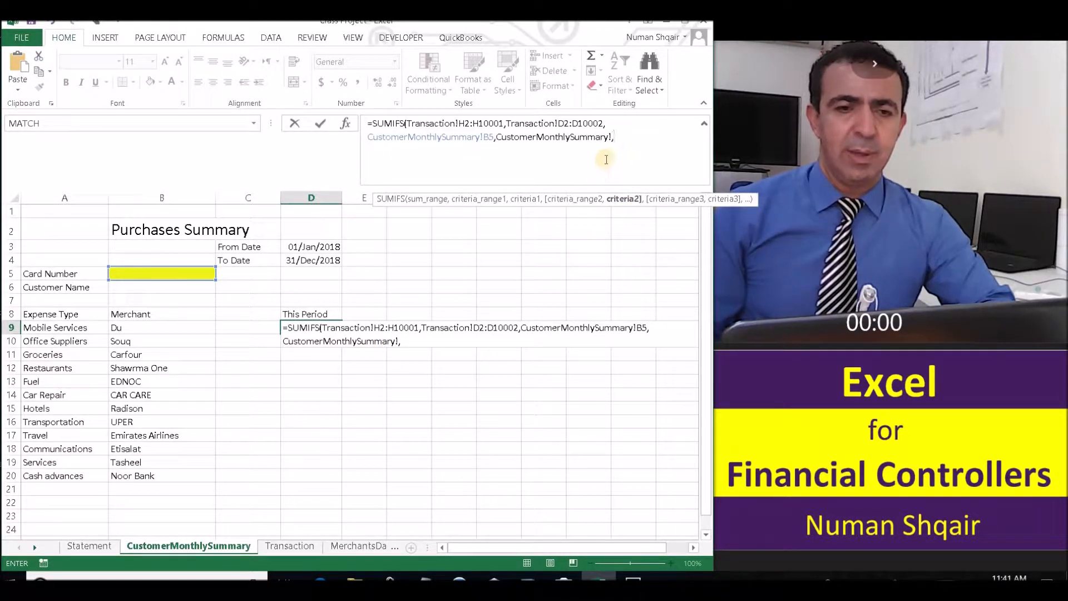
pyautogui.keyDown('shift'); pyautogui.click(498, 137); pyautogui.keyUp('shift')
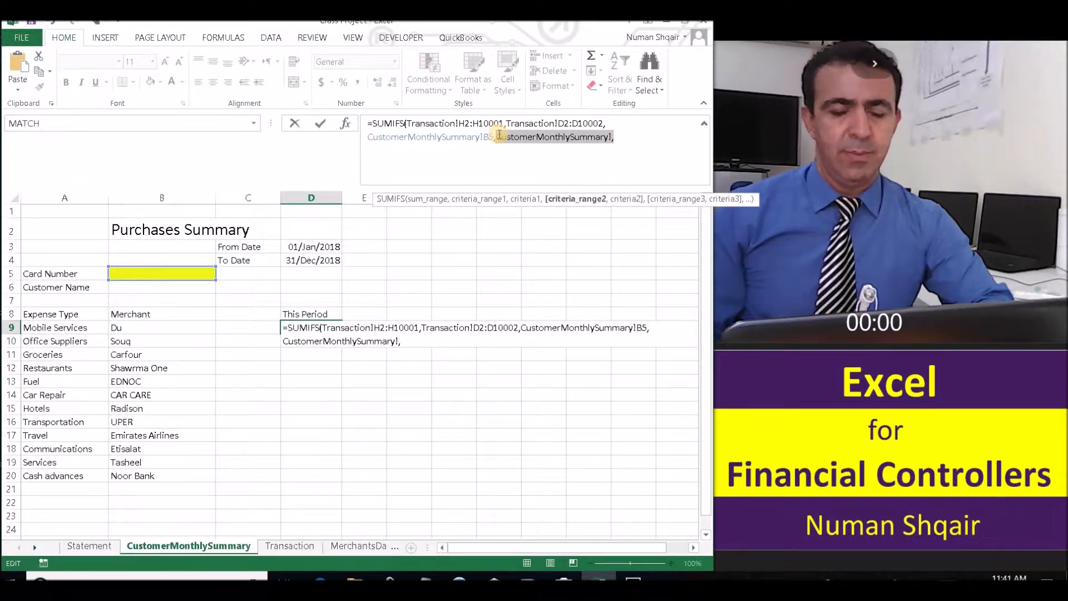
pyautogui.hotkey('ctrl', 'v')
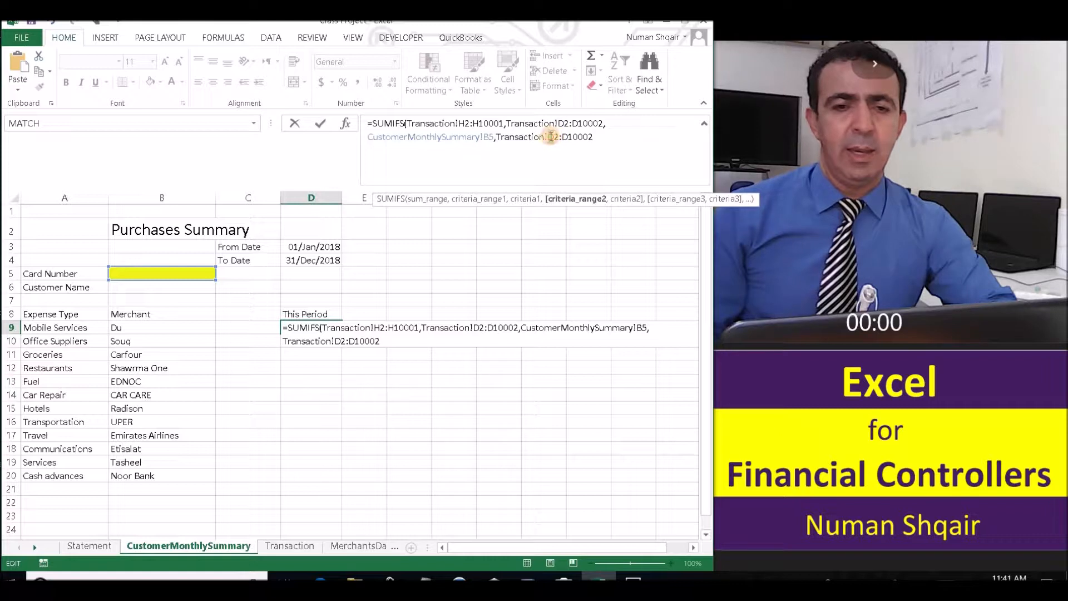
pyautogui.click(550, 137)
pyautogui.press('BackSpace')
pyautogui.write('f')
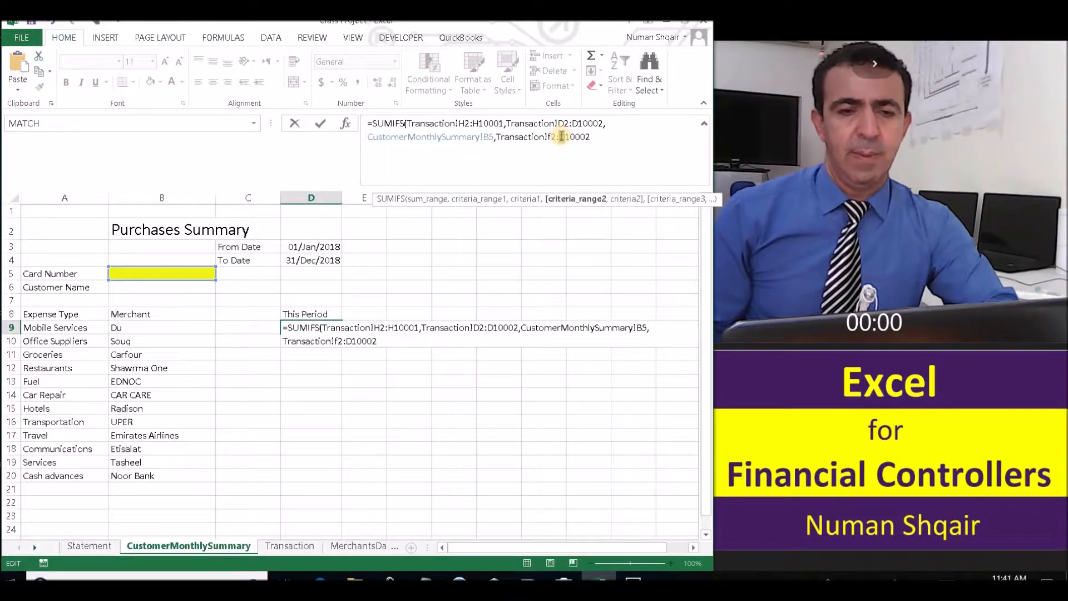
pyautogui.click(562, 137)
pyautogui.press('BackSpace')
pyautogui.write('f')
pyautogui.click(593, 137)
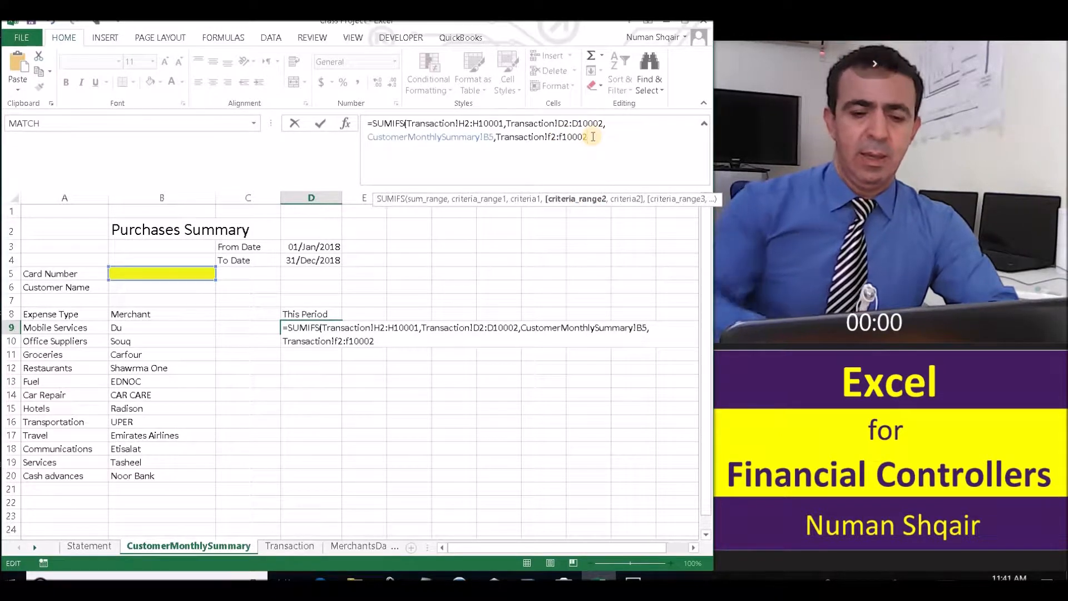
pyautogui.write(',')
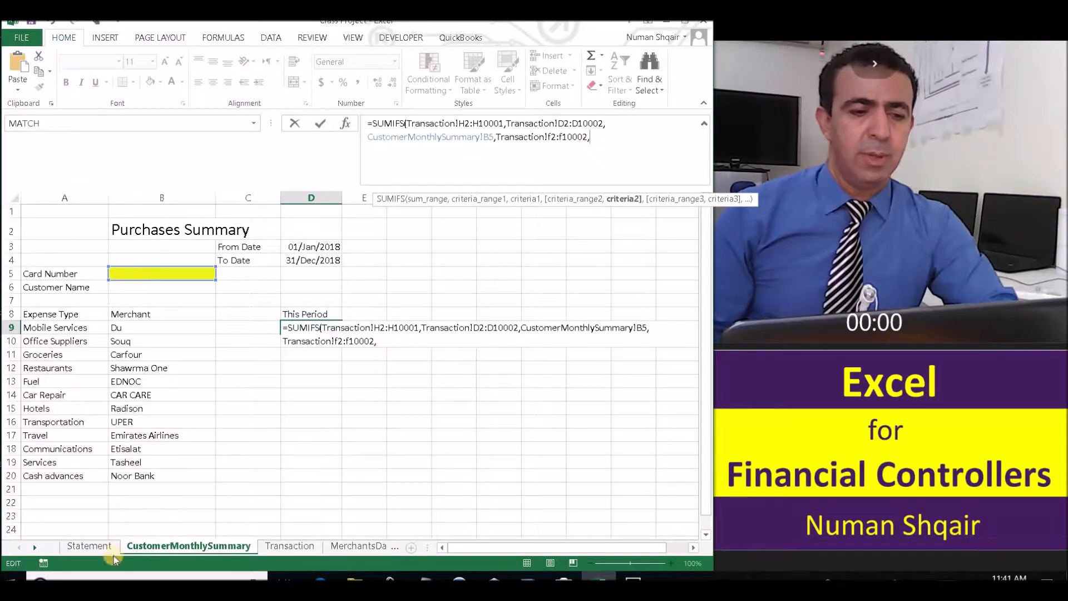
pyautogui.click(80, 544)
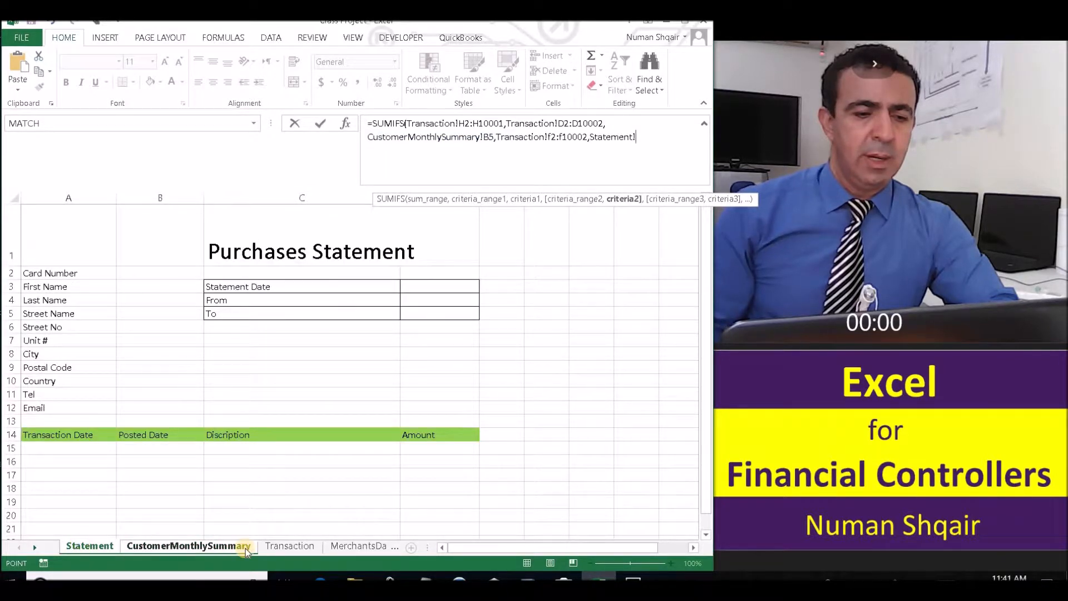
# Use CustomerMonthlySummary!A9 (Mobile Services) as the expense-type criterion and begin a Transaction! range.
pyautogui.click(229, 547)
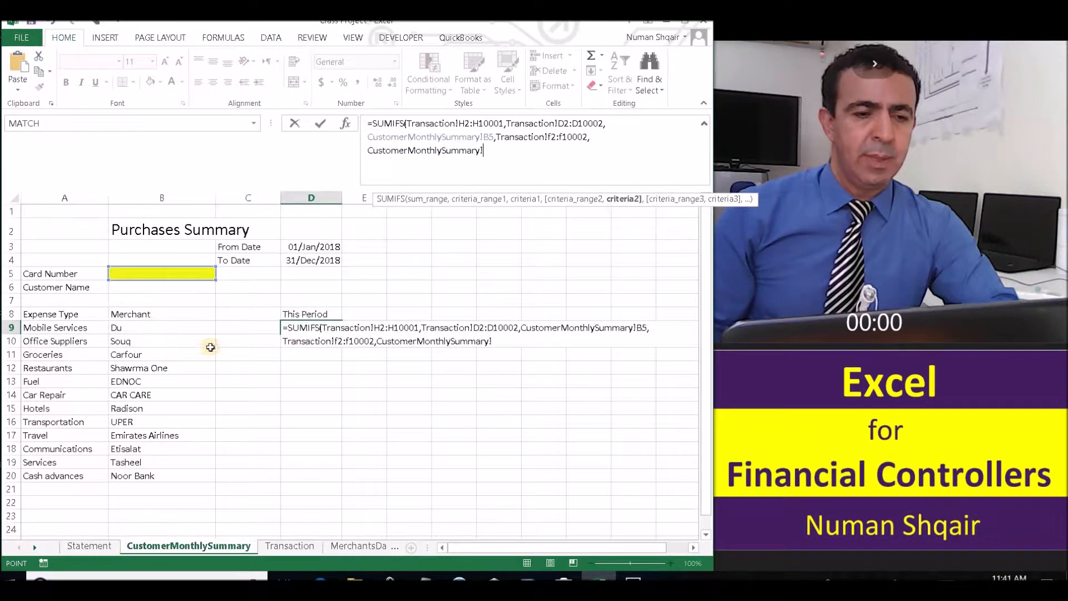
pyautogui.click(58, 326)
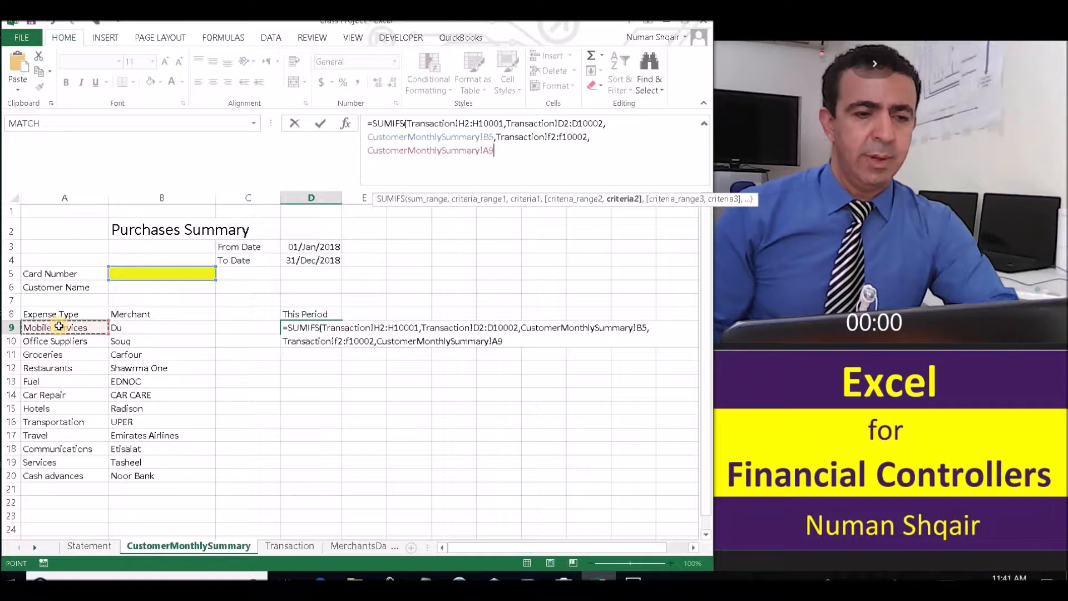
pyautogui.write(',')
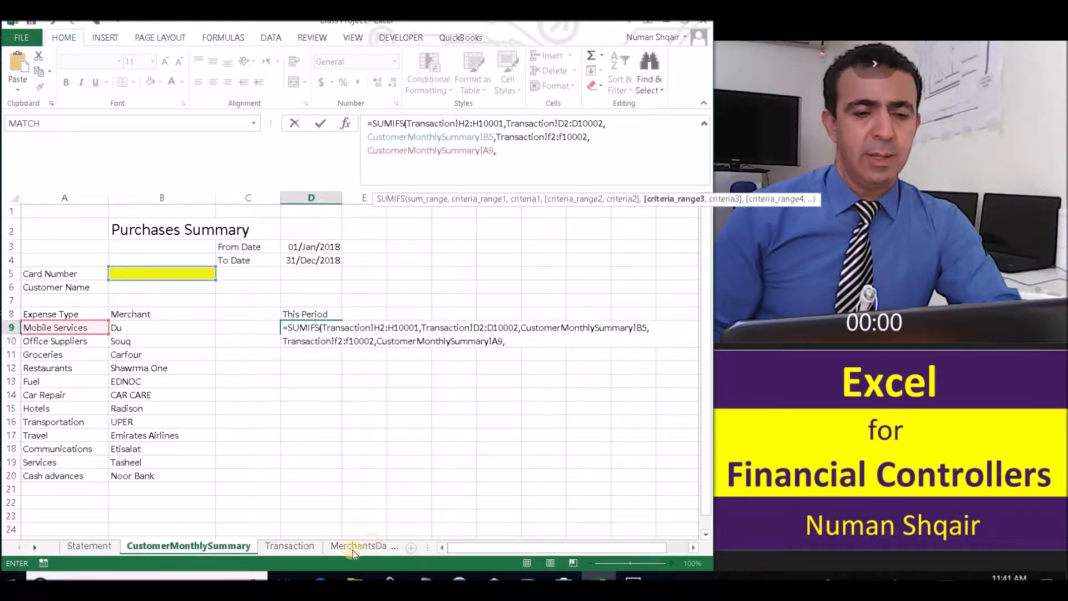
pyautogui.click(310, 546)
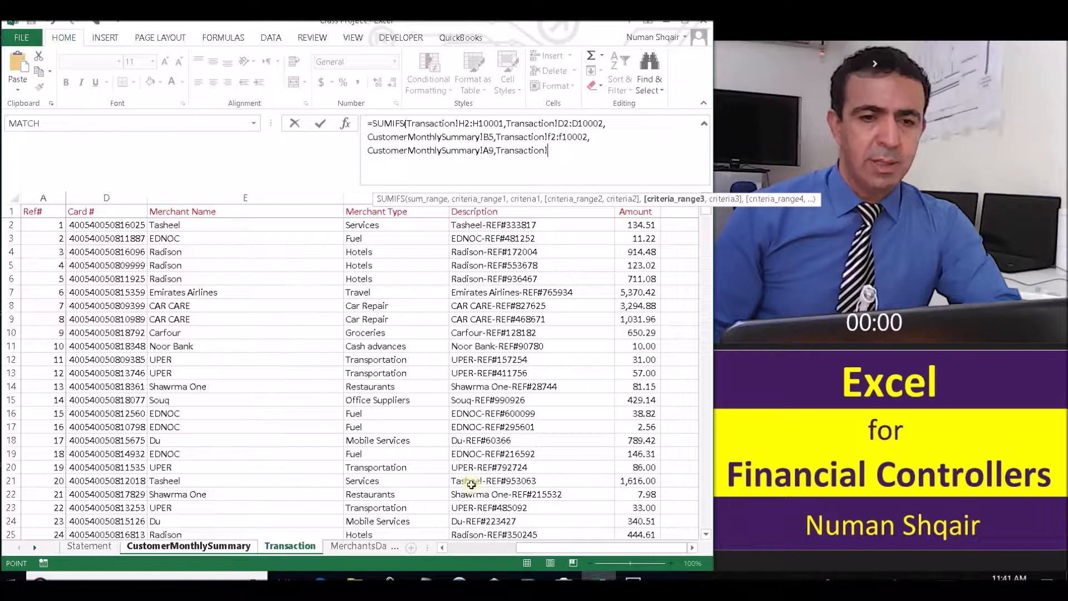
# Add the Trans Date column, Transaction!b2:b10002, as the third criteria range followed by a comma.
pyautogui.moveTo(547, 553); pyautogui.dragTo(438, 552)
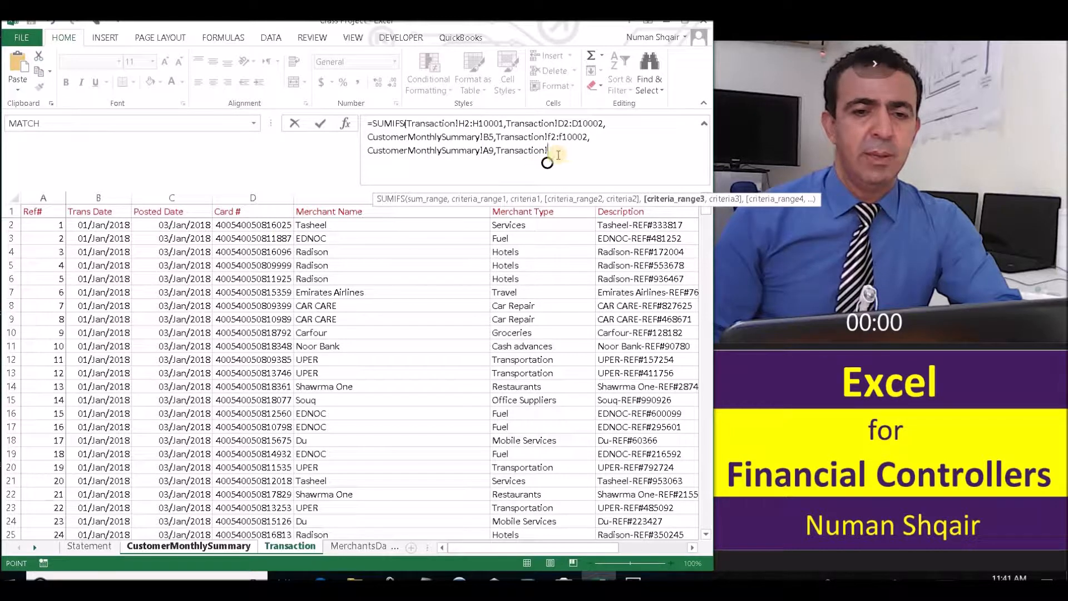
pyautogui.moveTo(548, 152); pyautogui.dragTo(502, 151)
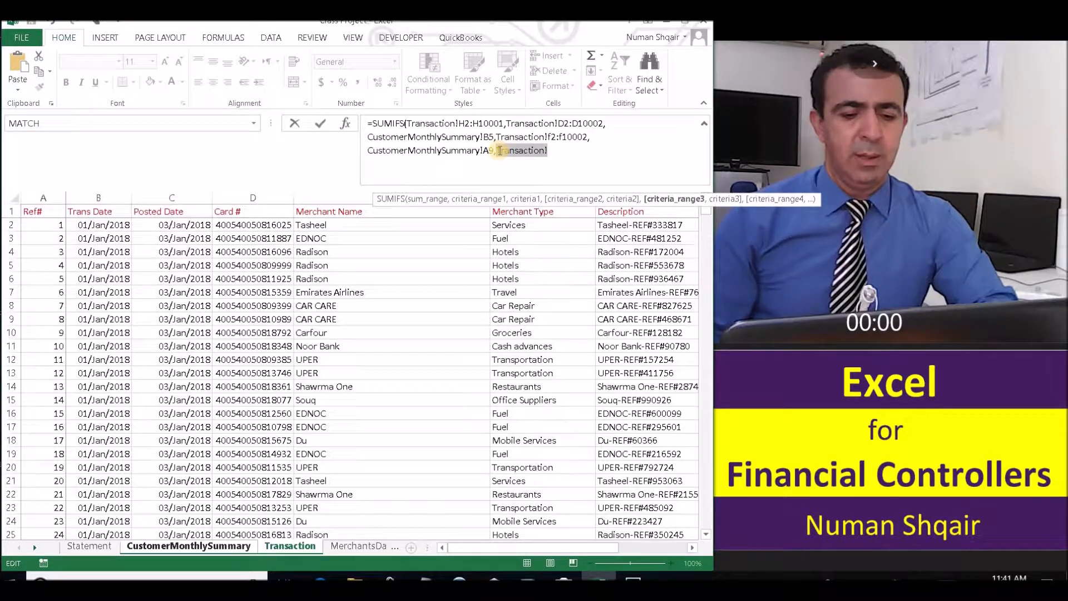
pyautogui.write('Transaction!D2:D10002')
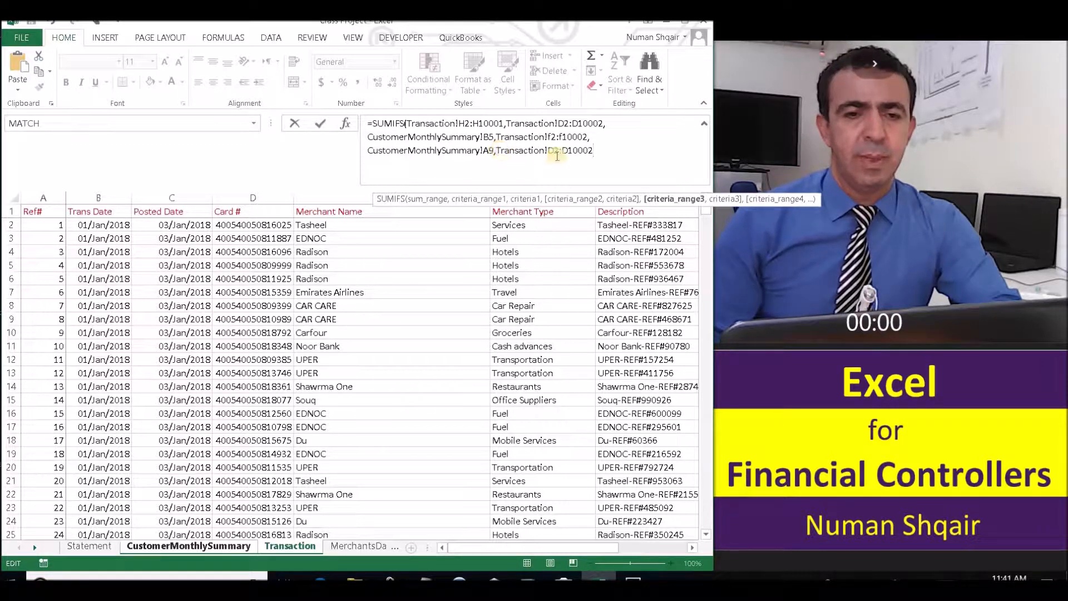
pyautogui.write('b2:b')
pyautogui.click(599, 149)
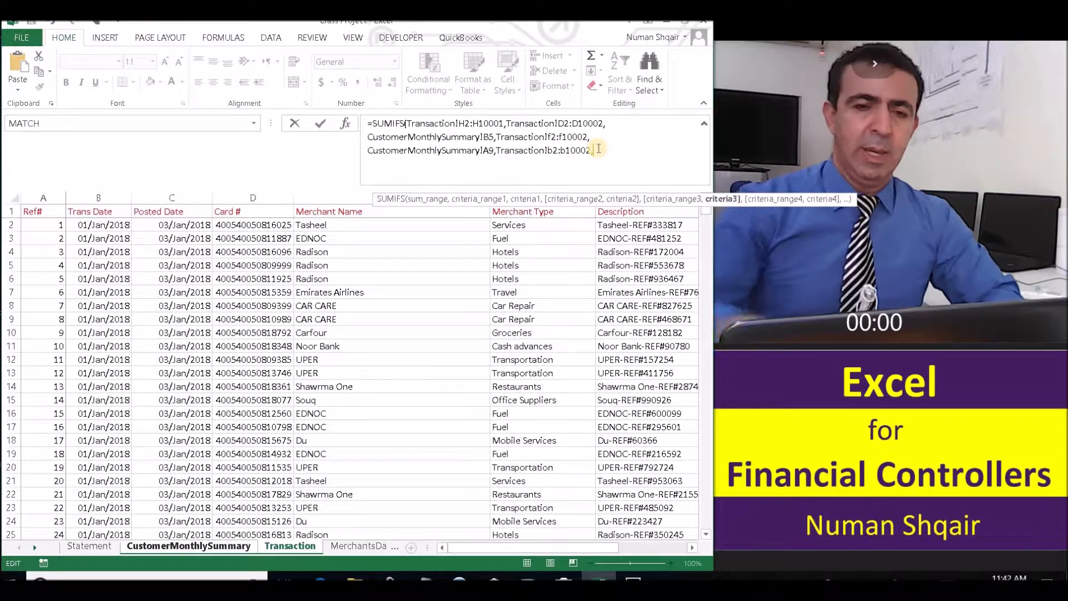
pyautogui.write(',')
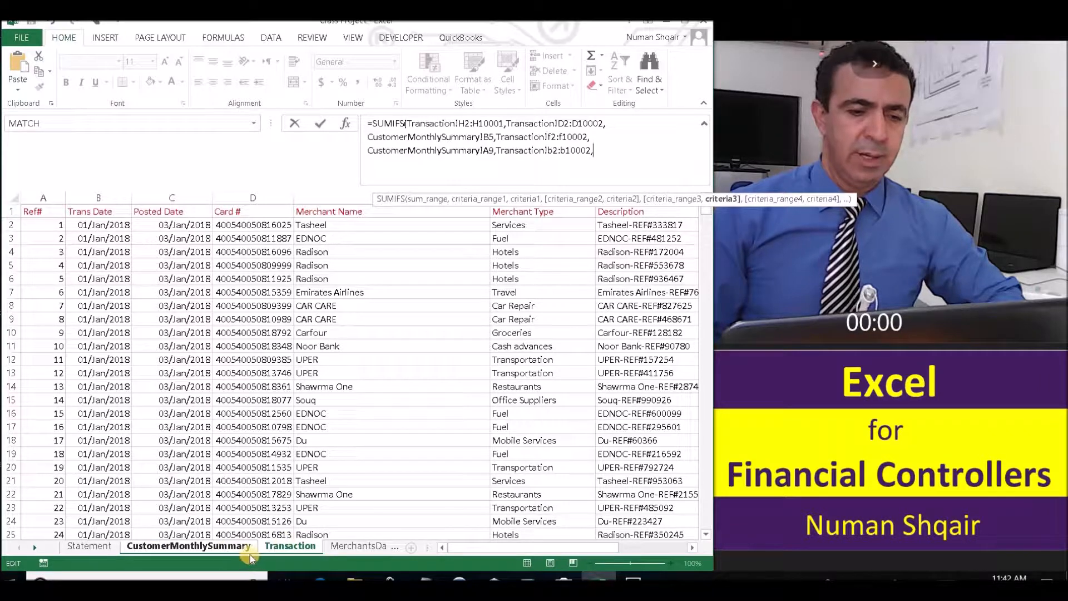
# Add the start-date criterion ">="&CustomerMonthlySummary!D3 for the Trans Date range.
pyautogui.click(224, 548)
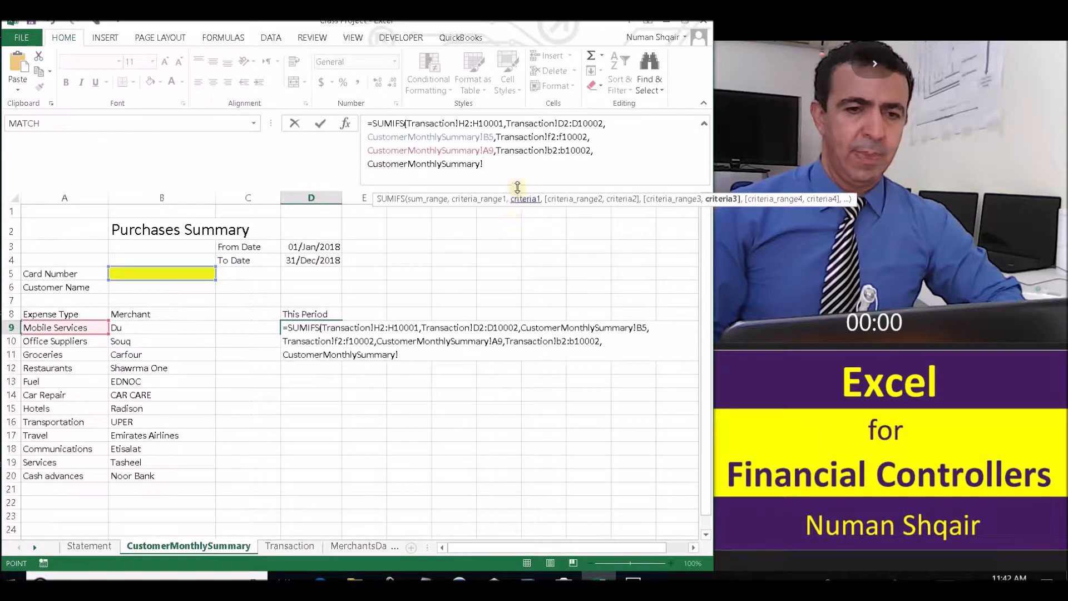
pyautogui.moveTo(505, 169); pyautogui.dragTo(364, 165)
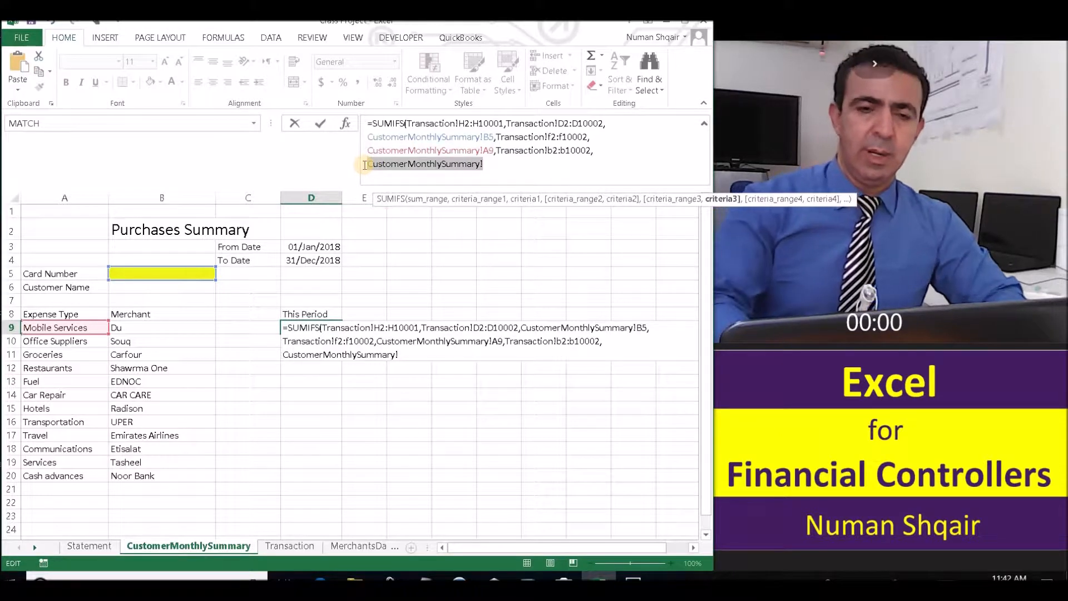
pyautogui.write('"')
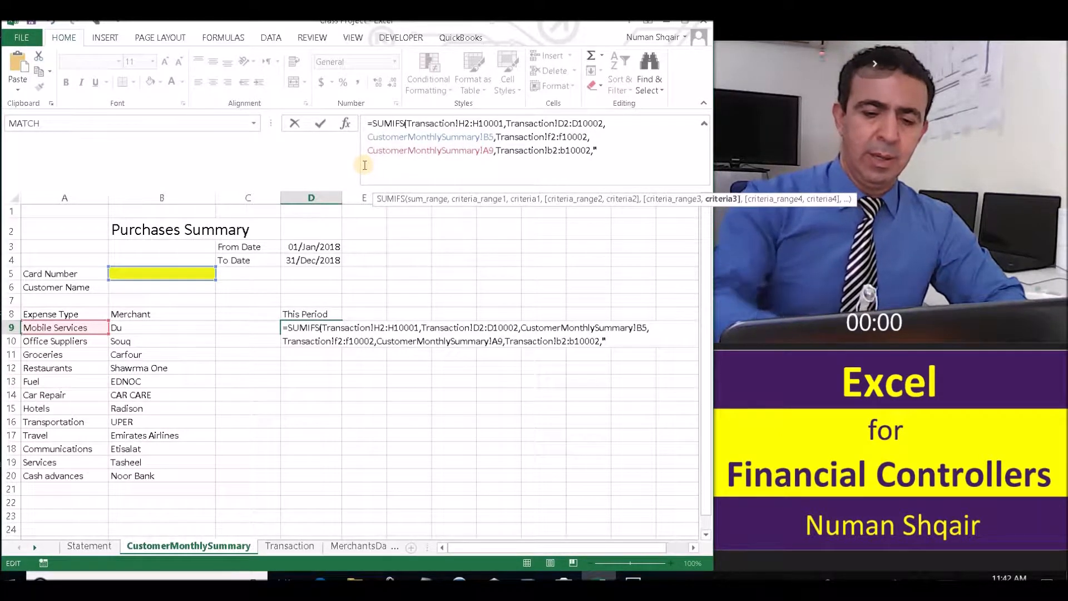
pyautogui.write('>')
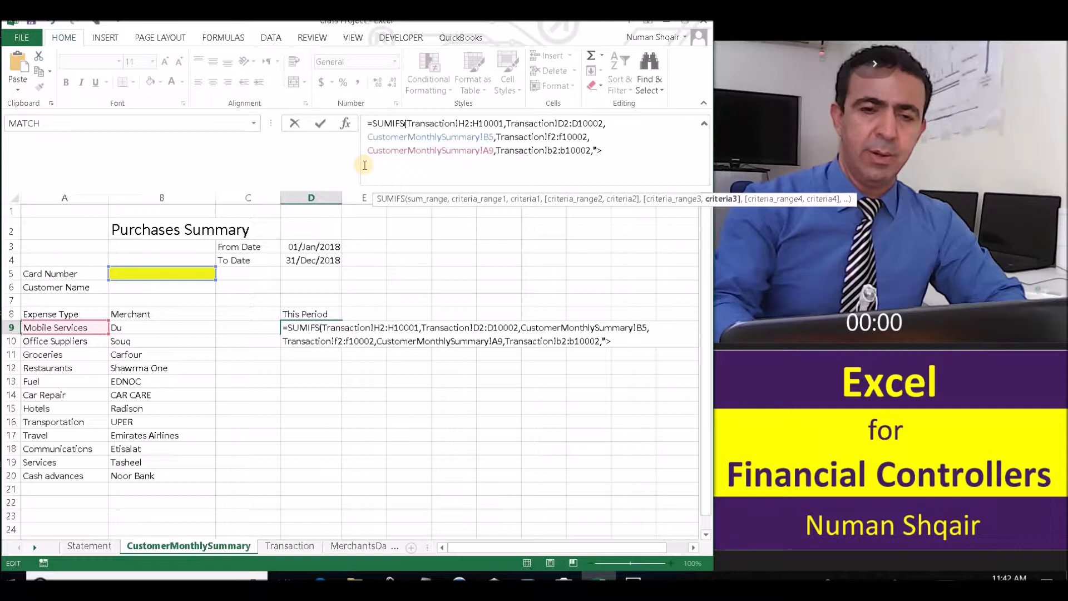
pyautogui.write('="')
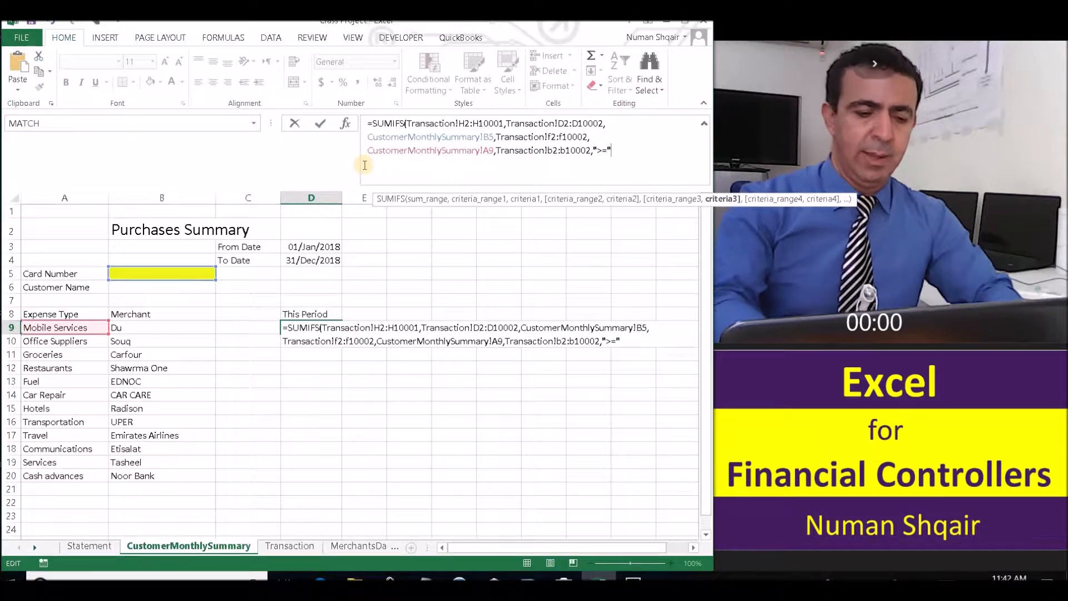
pyautogui.write('&')
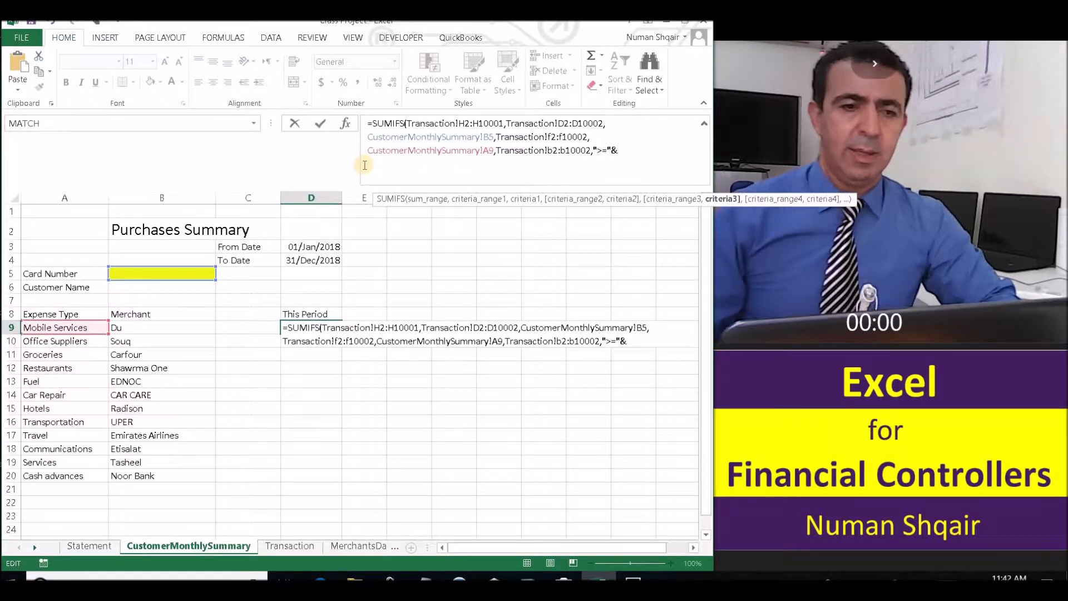
pyautogui.click(321, 248)
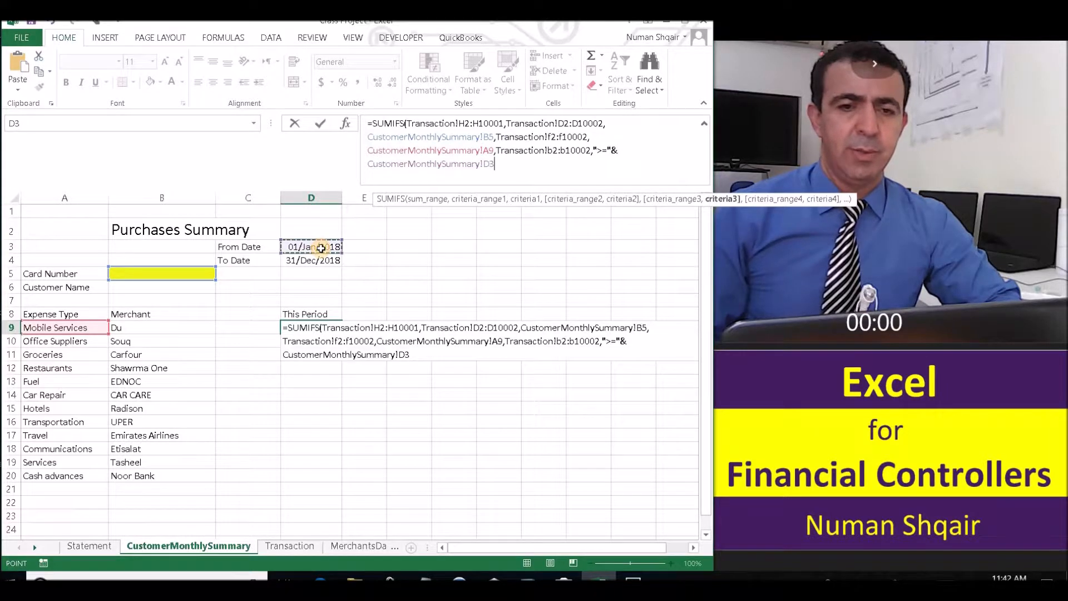
pyautogui.write(',')
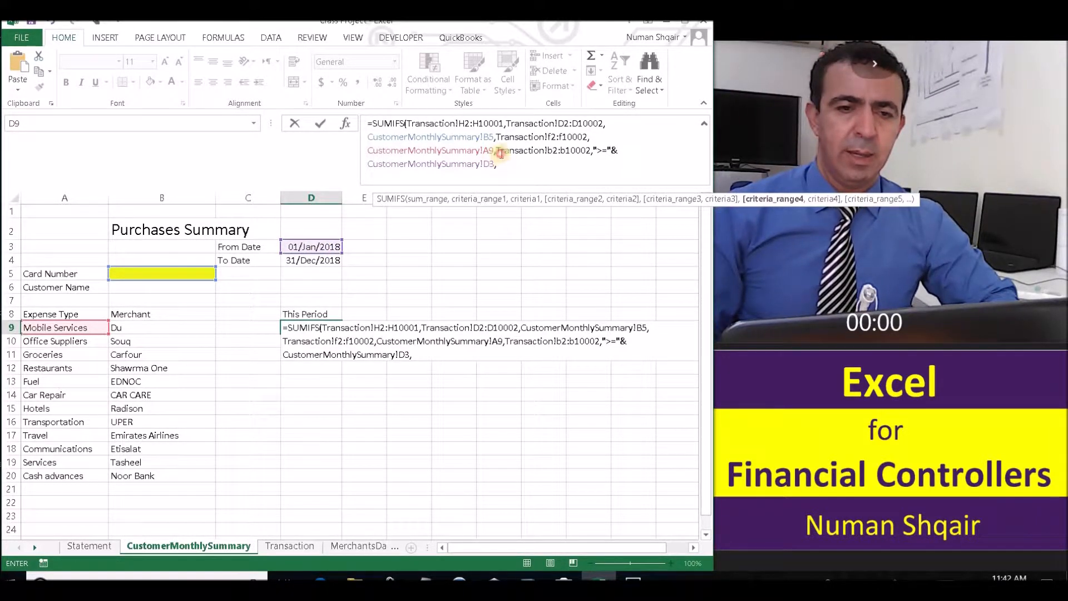
# Add the end-date criterion "<="&CustomerMonthlySummary!D4 and close the formula with a parenthesis.
pyautogui.moveTo(496, 164); pyautogui.dragTo(499, 151)
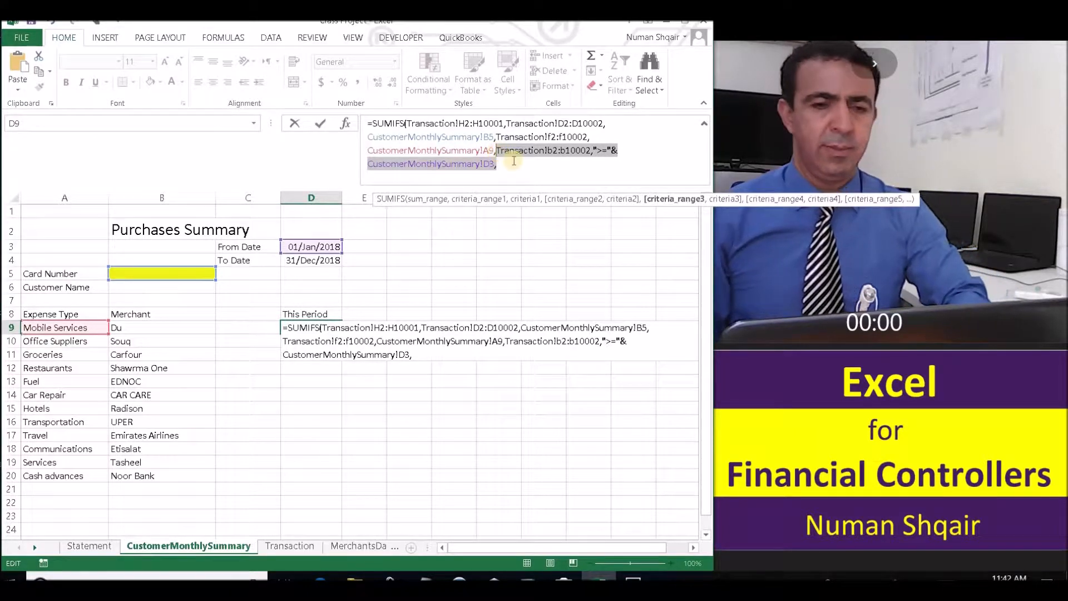
pyautogui.click(514, 163)
pyautogui.hotkey('ctrl', 'v')
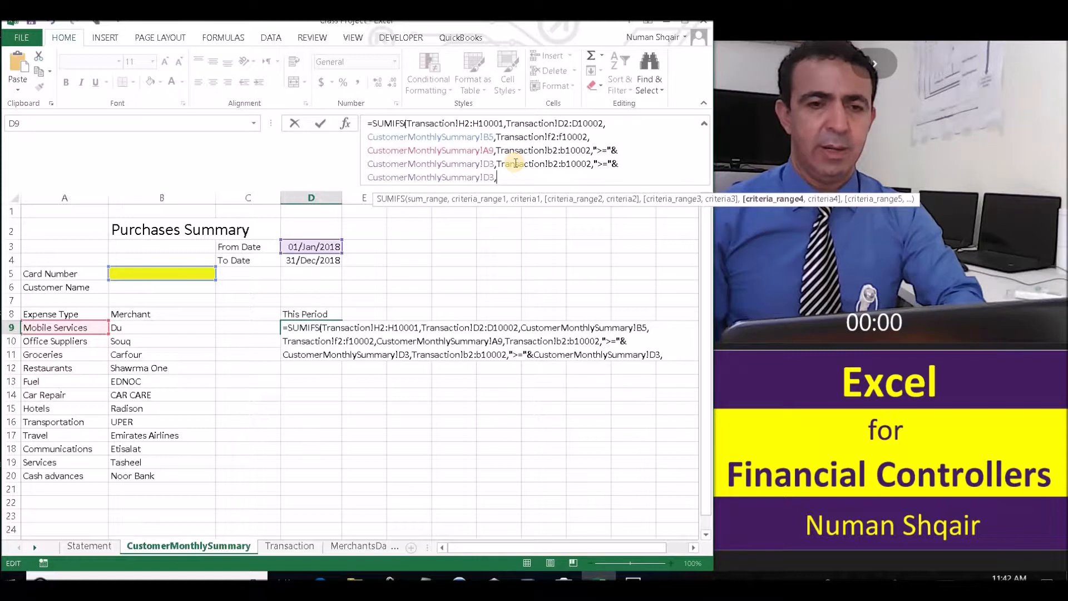
pyautogui.click(596, 164)
pyautogui.press('Delete')
pyautogui.write('<')
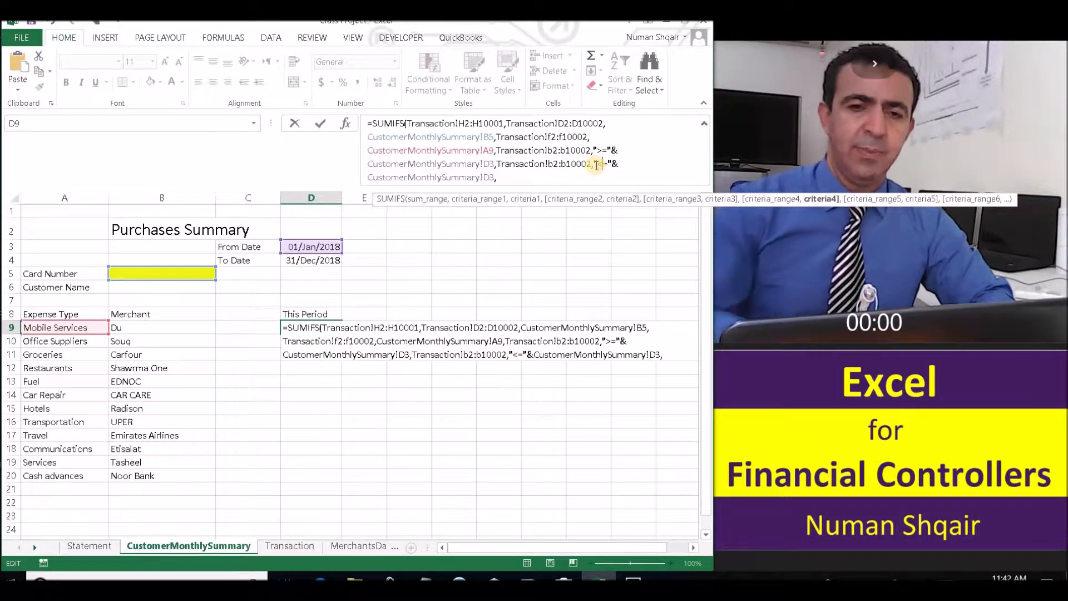
pyautogui.click(490, 176)
pyautogui.press('BackSpace')
pyautogui.write('4')
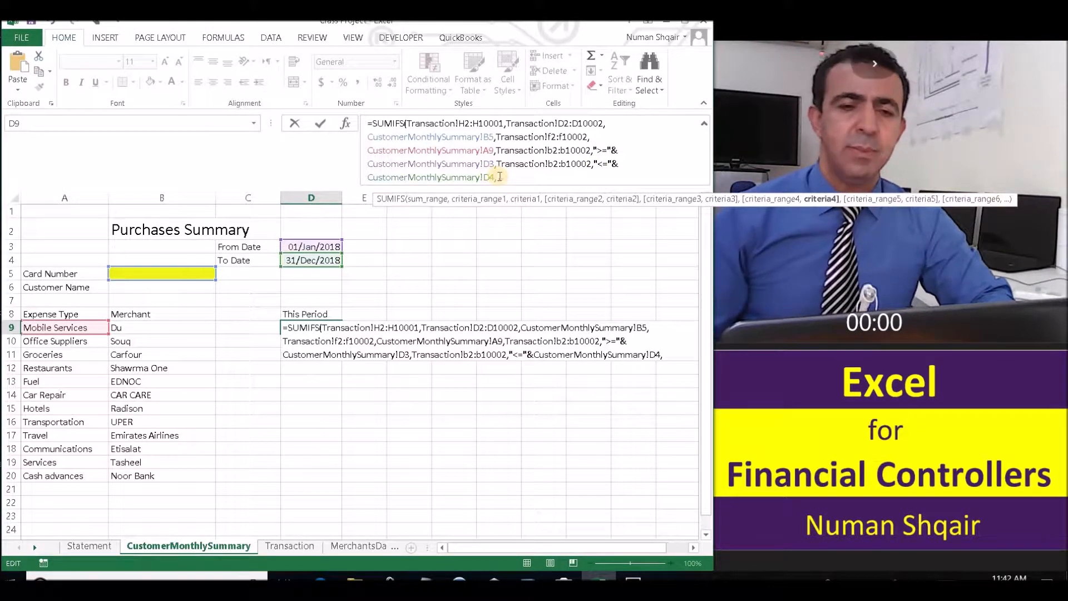
pyautogui.press('Delete')
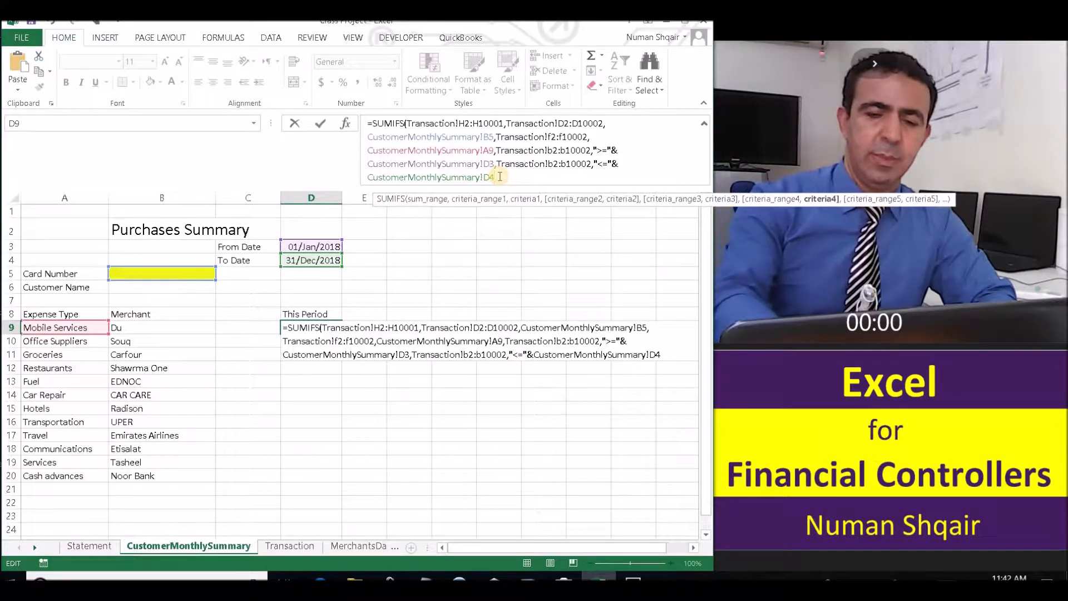
pyautogui.write(')')
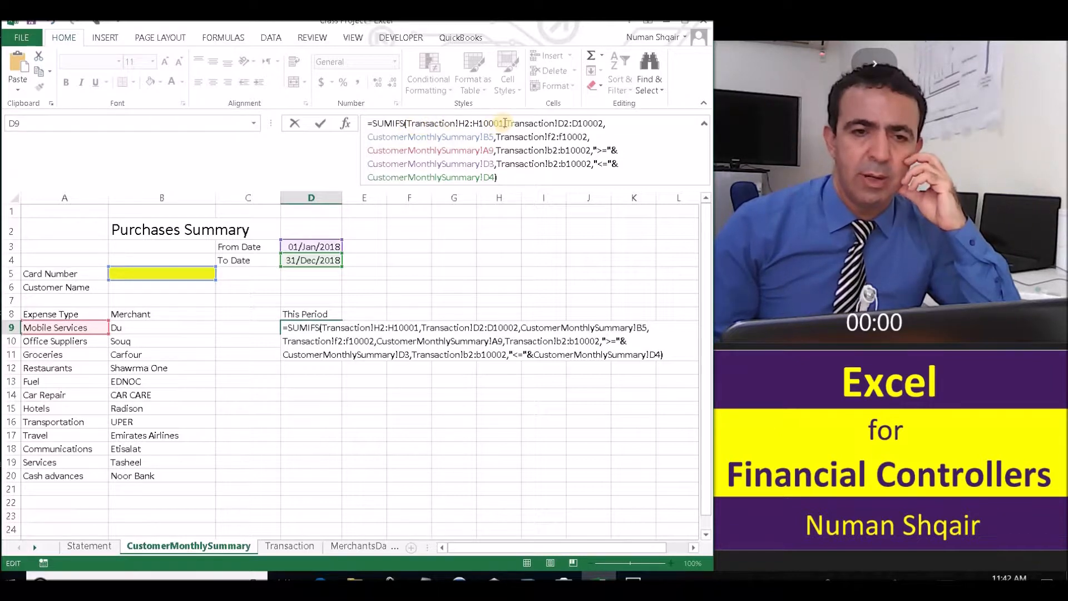
pyautogui.moveTo(504, 123); pyautogui.dragTo(402, 123)
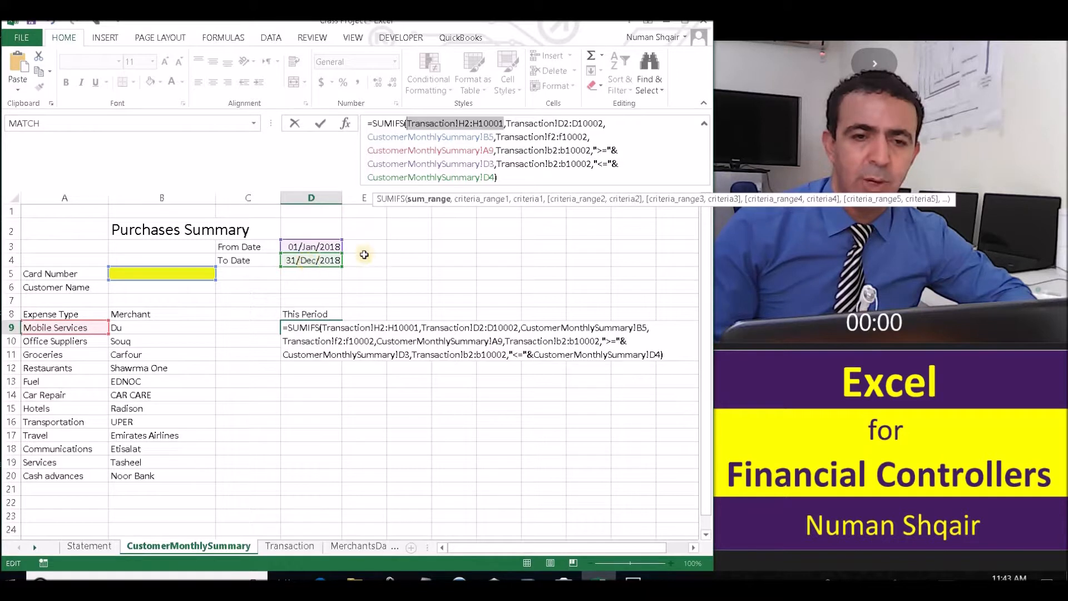
# Commit the D9 formula, then copy the first card number from Transaction D2 into Card Number B5.
pyautogui.press('Return')
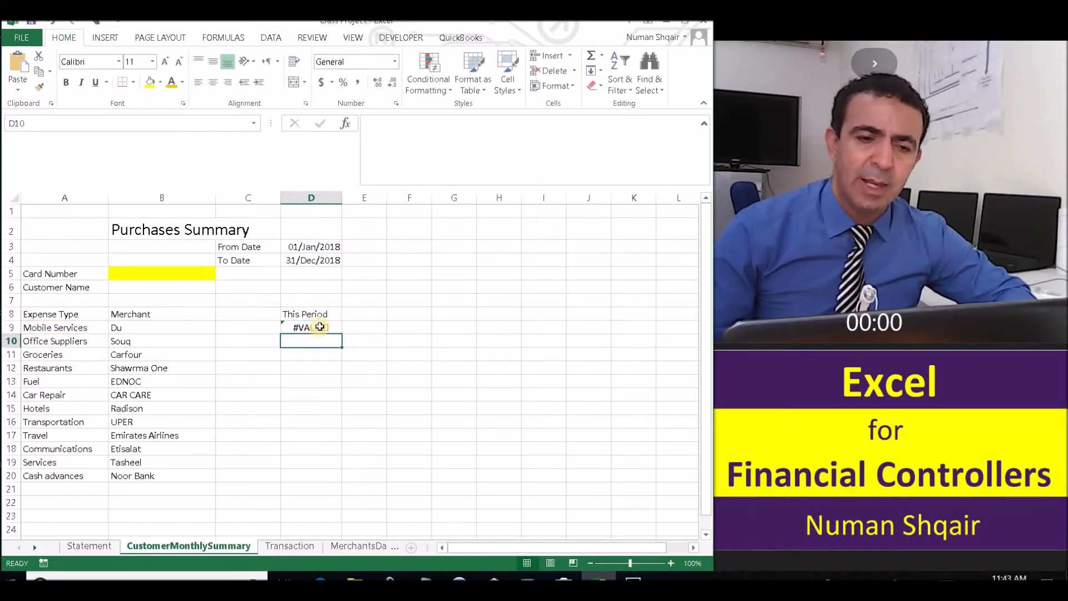
pyautogui.click(294, 329)
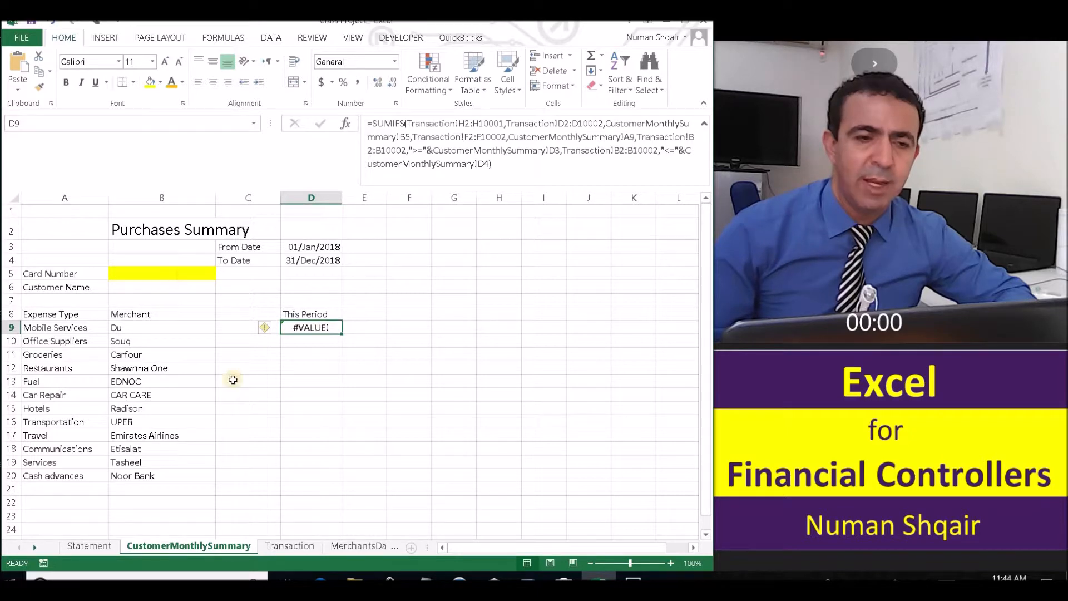
pyautogui.click(290, 545)
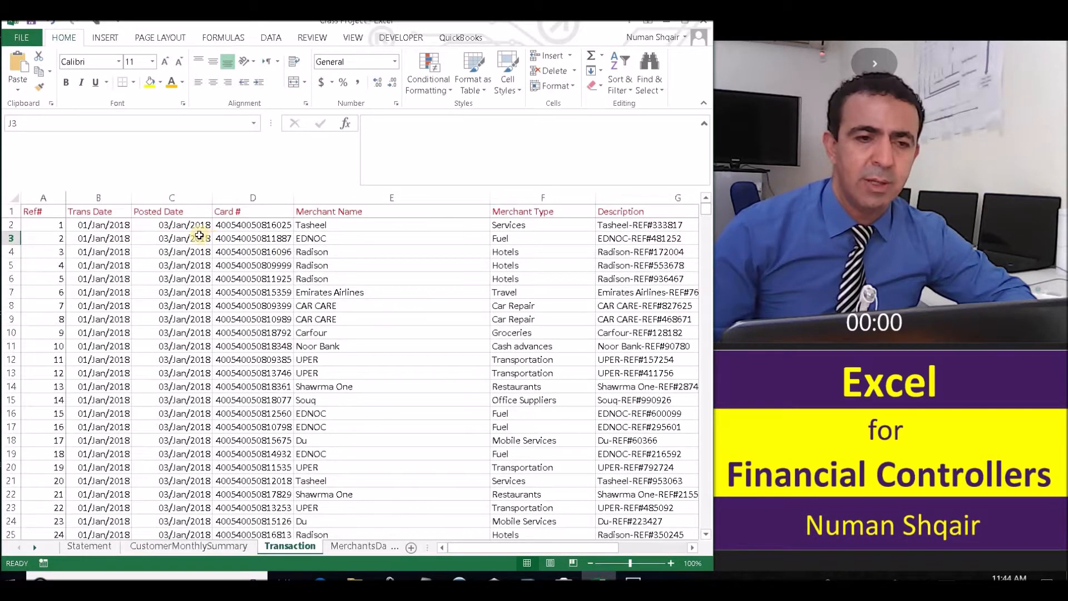
pyautogui.click(272, 226)
pyautogui.rightClick(272, 226)
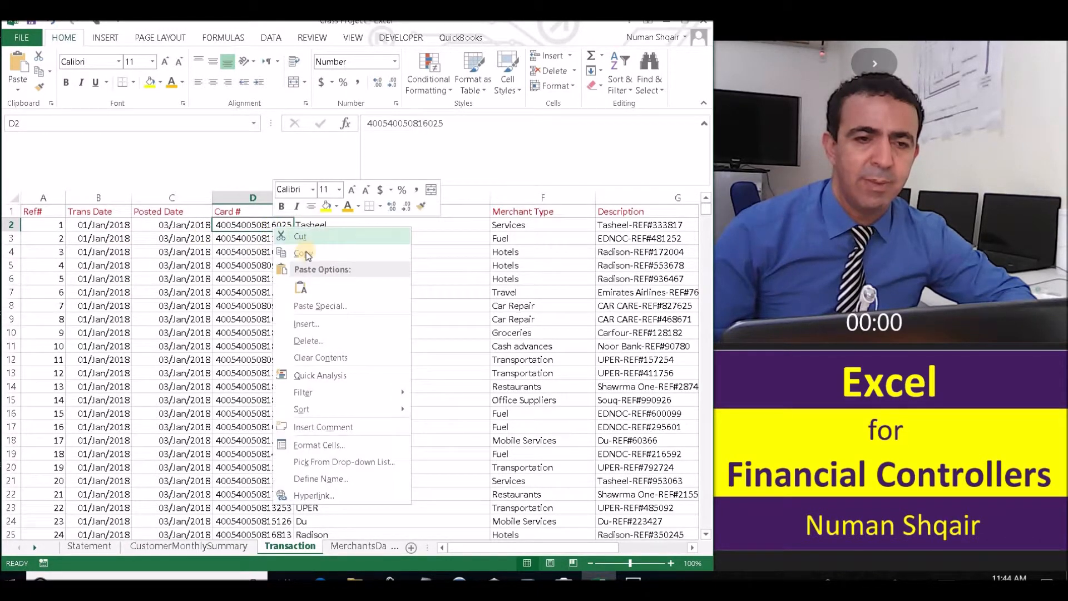
pyautogui.click(300, 253)
pyautogui.click(219, 542)
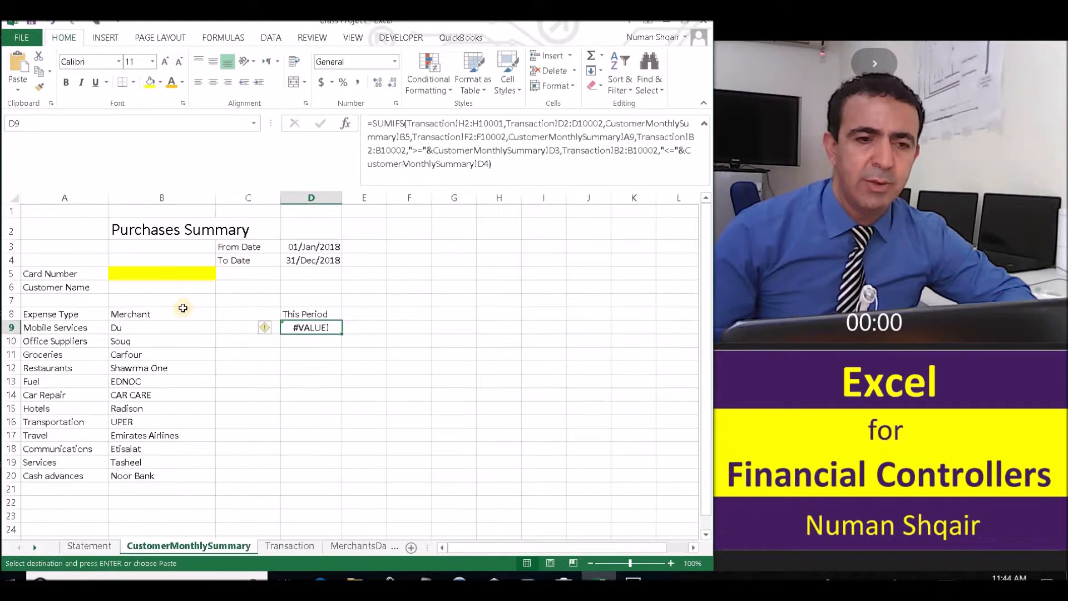
pyautogui.click(161, 274)
pyautogui.rightClick(162, 274)
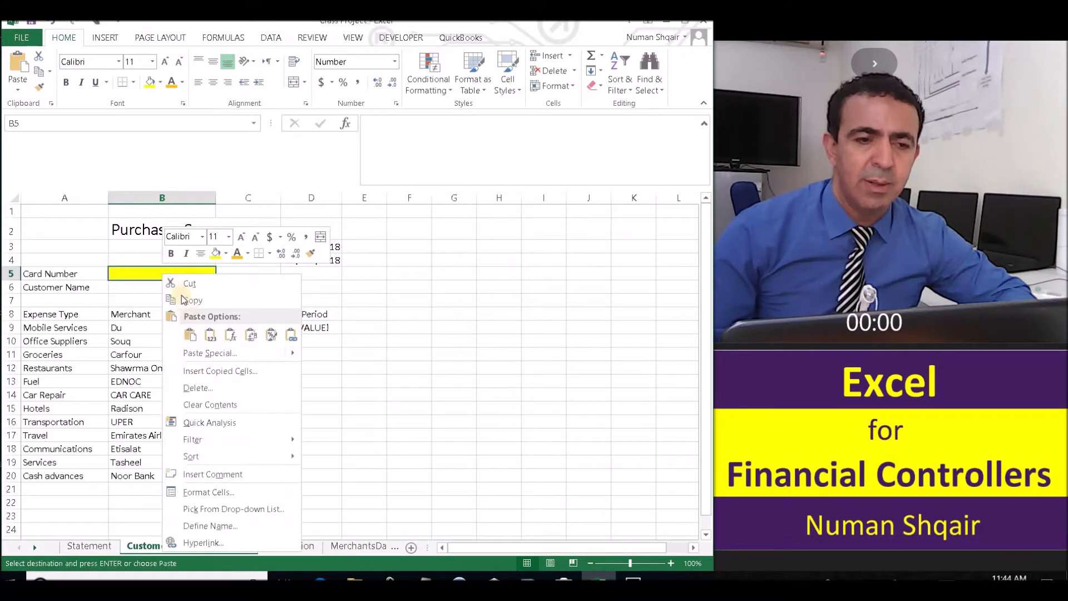
pyautogui.click(186, 334)
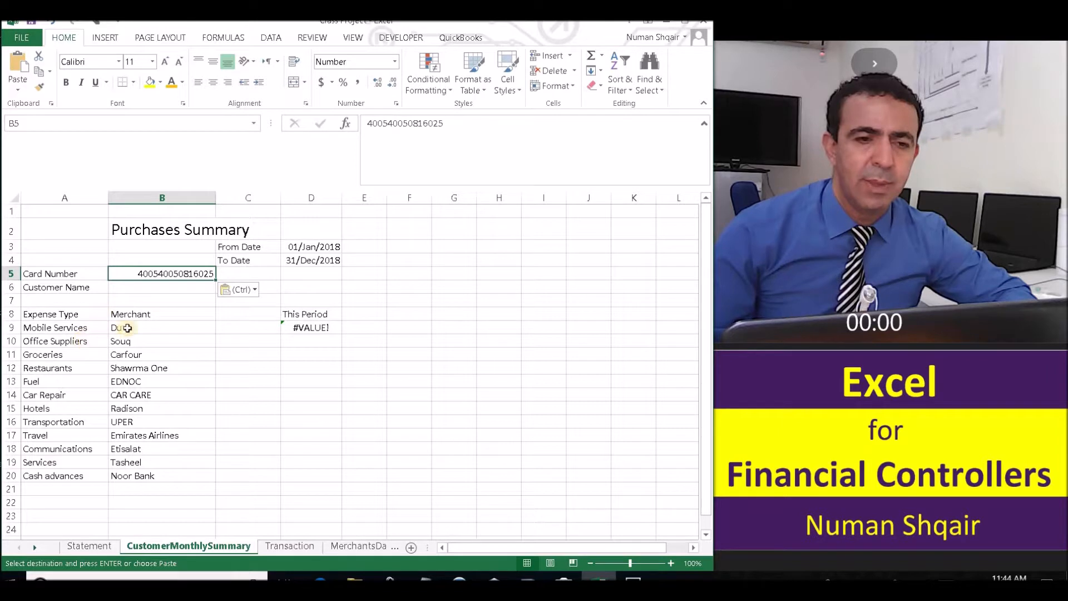
# Reopen D9's SUMIFS formula for editing.
pyautogui.click(409, 257)
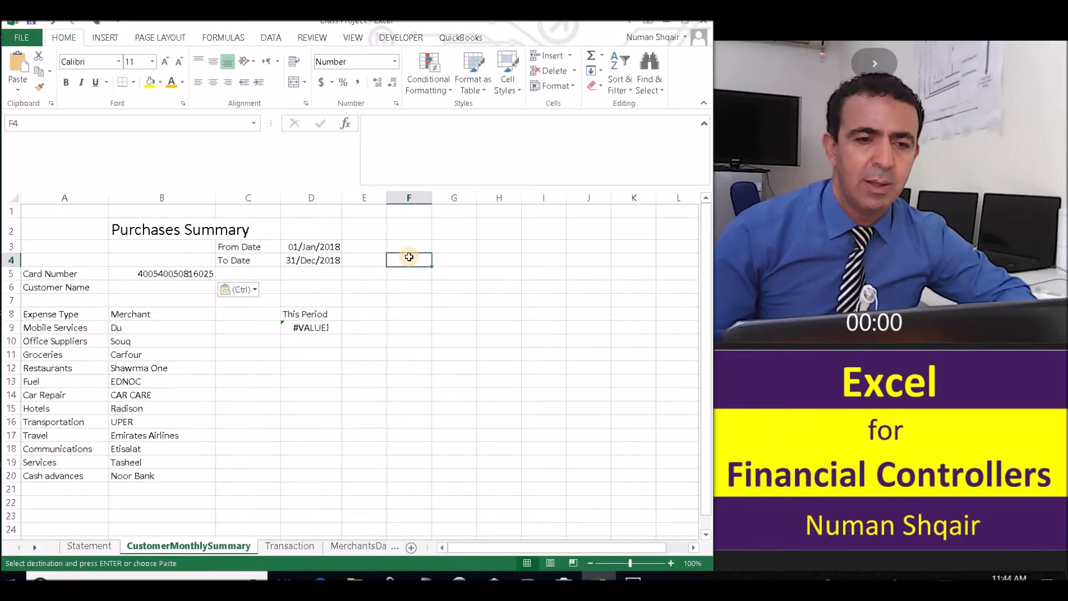
pyautogui.click(311, 327)
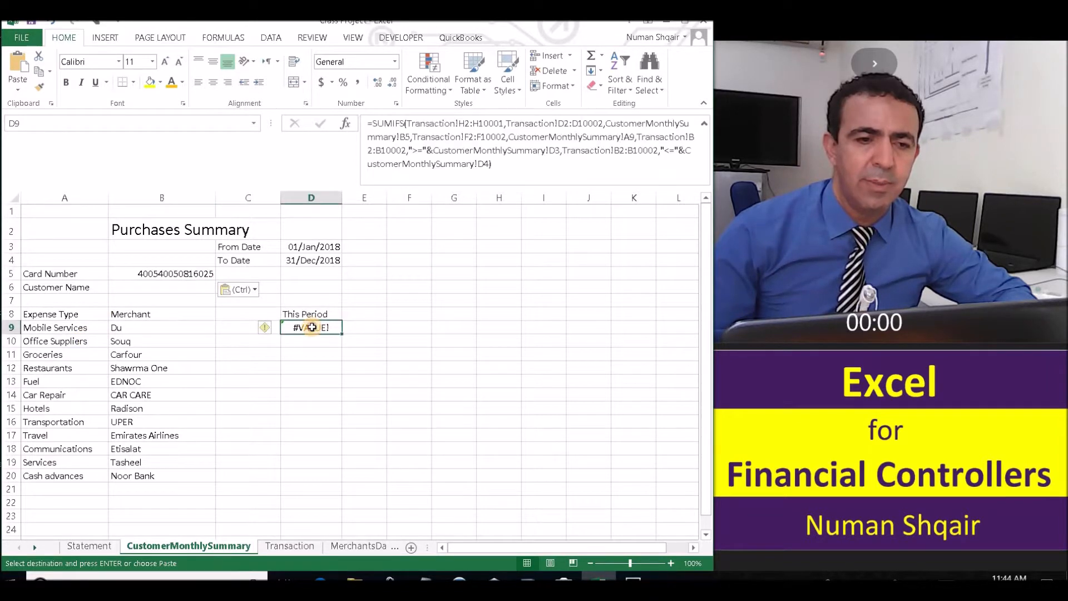
pyautogui.doubleClick(312, 327)
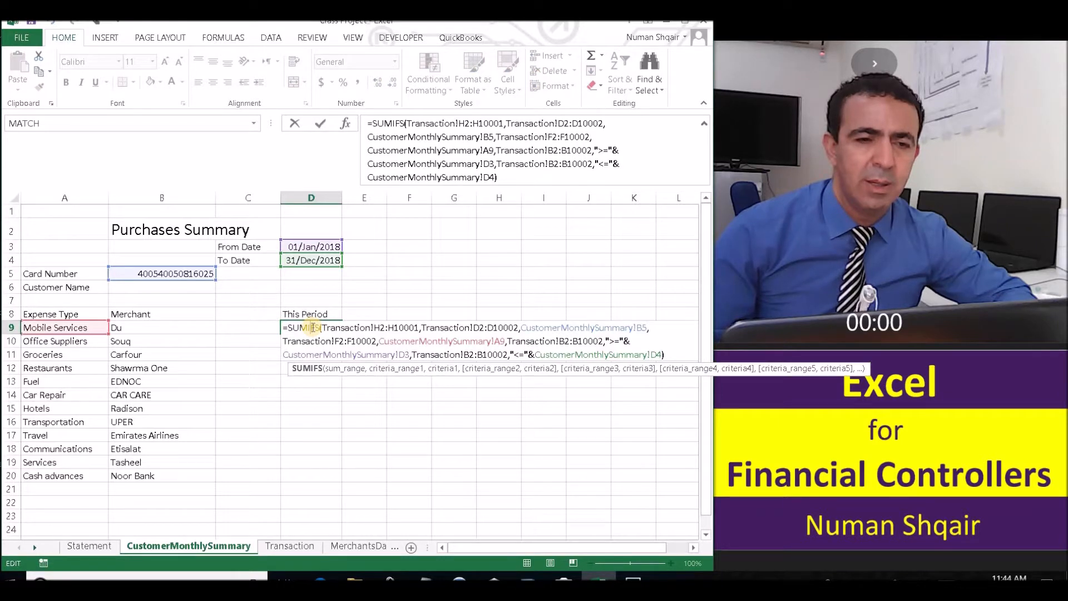